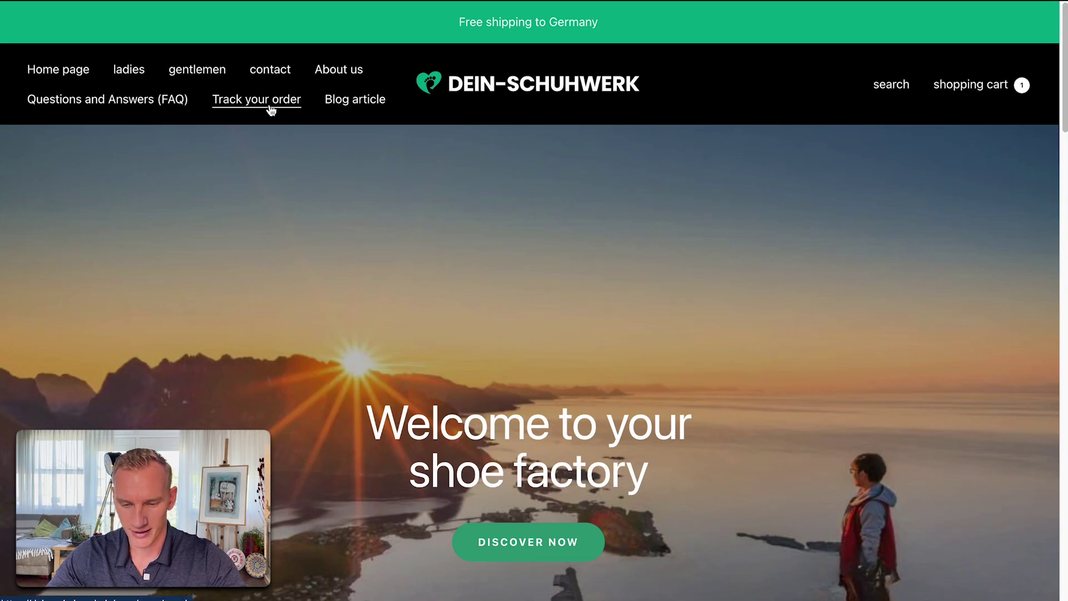
scroll(659, 261, down, 2)
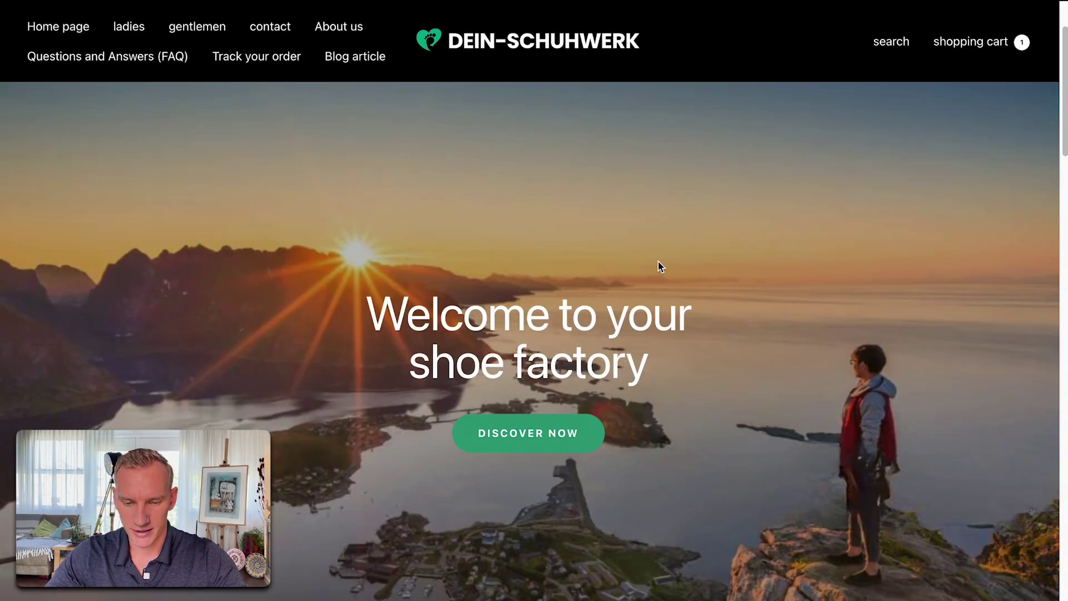
scroll(751, 271, down, 3)
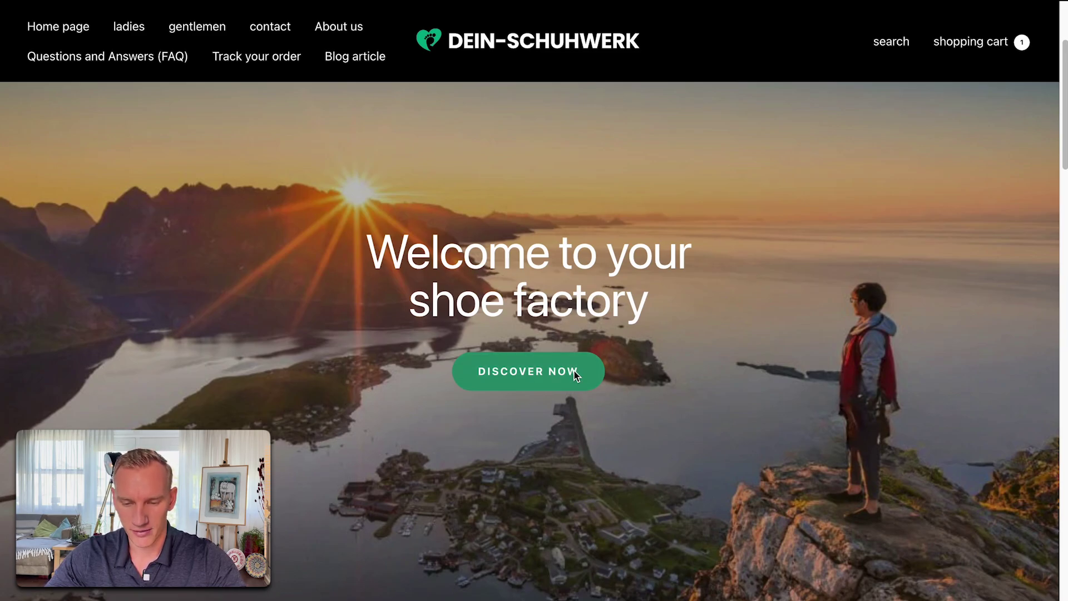
scroll(556, 370, down, 3)
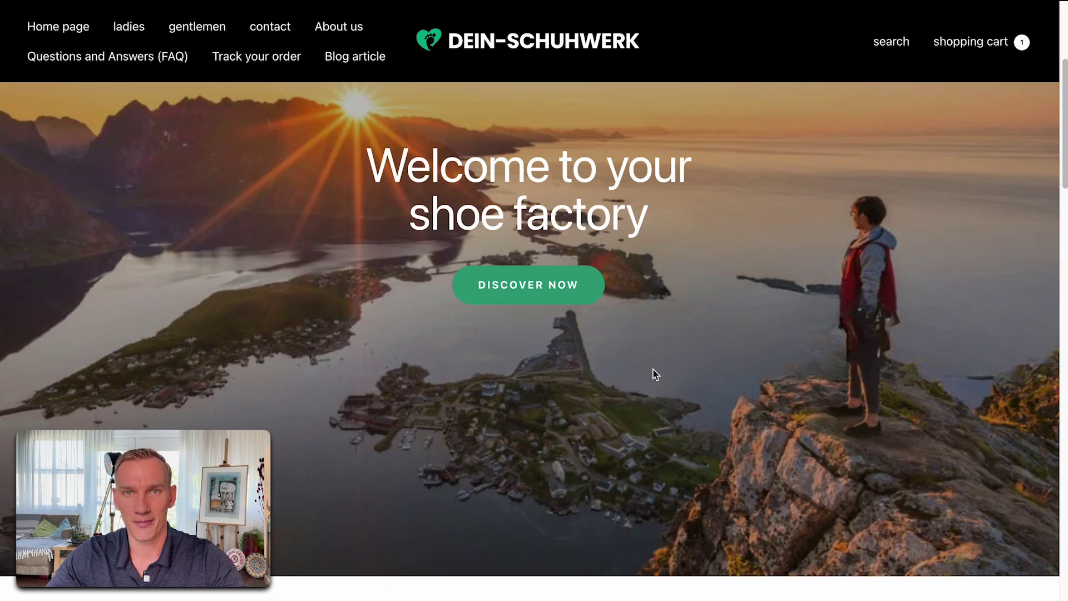
scroll(656, 374, down, 7)
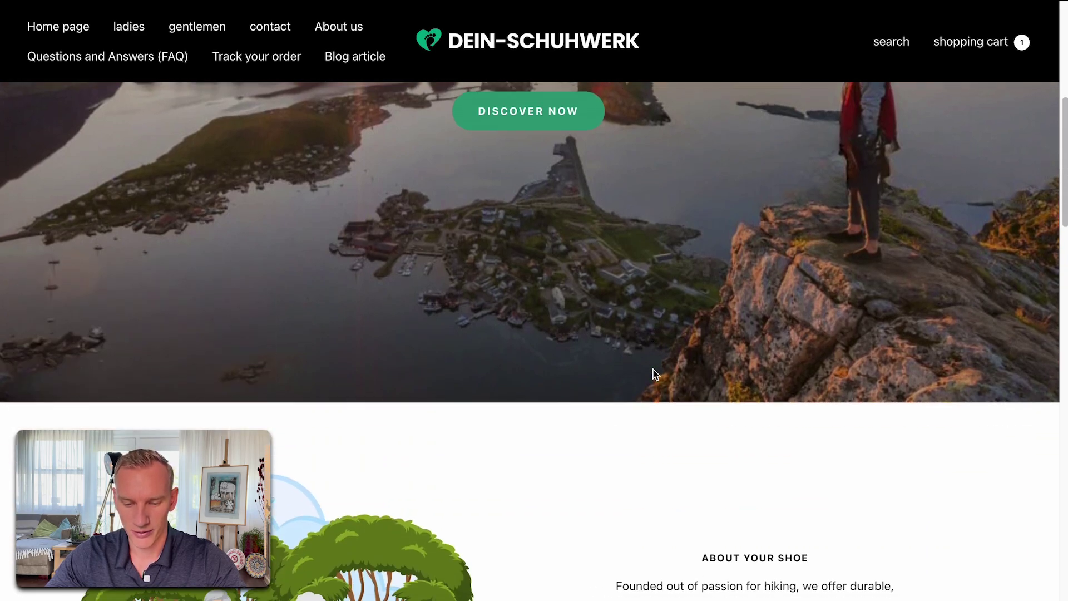
scroll(655, 374, down, 2)
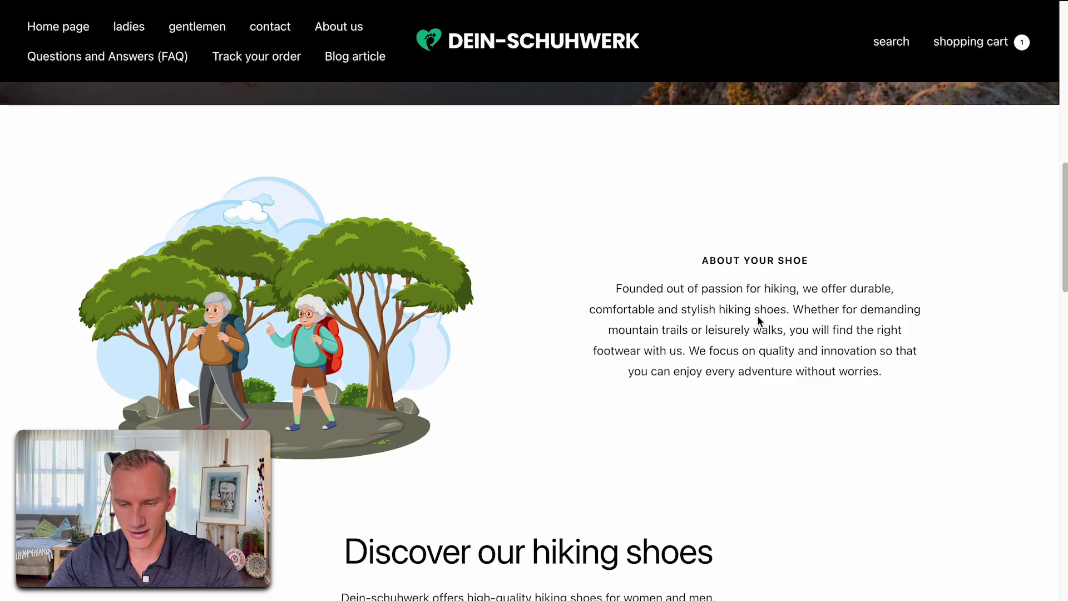
scroll(759, 321, down, 1)
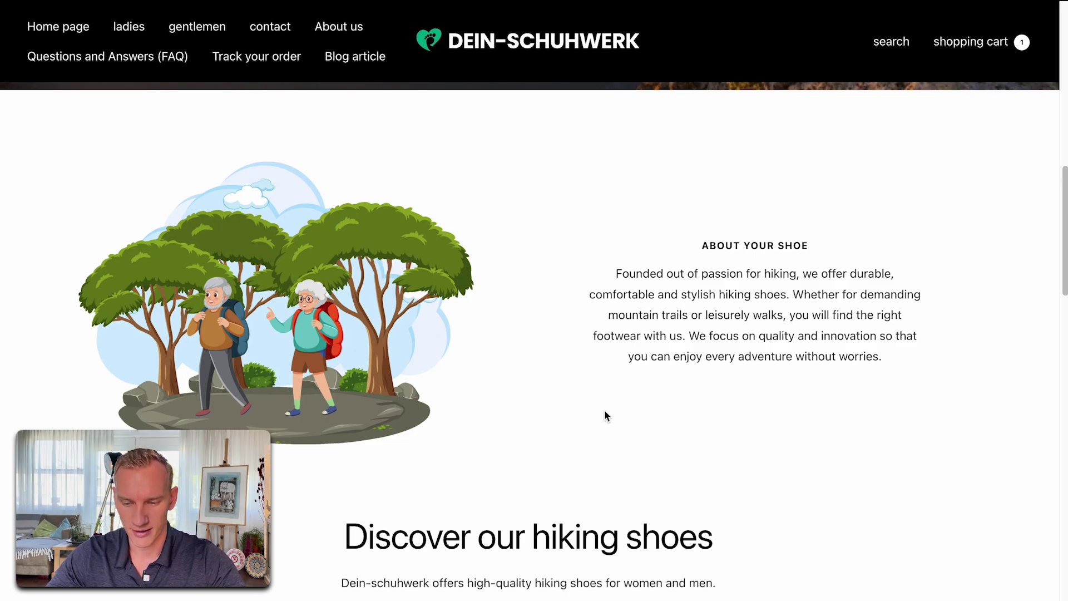
scroll(605, 415, down, 5)
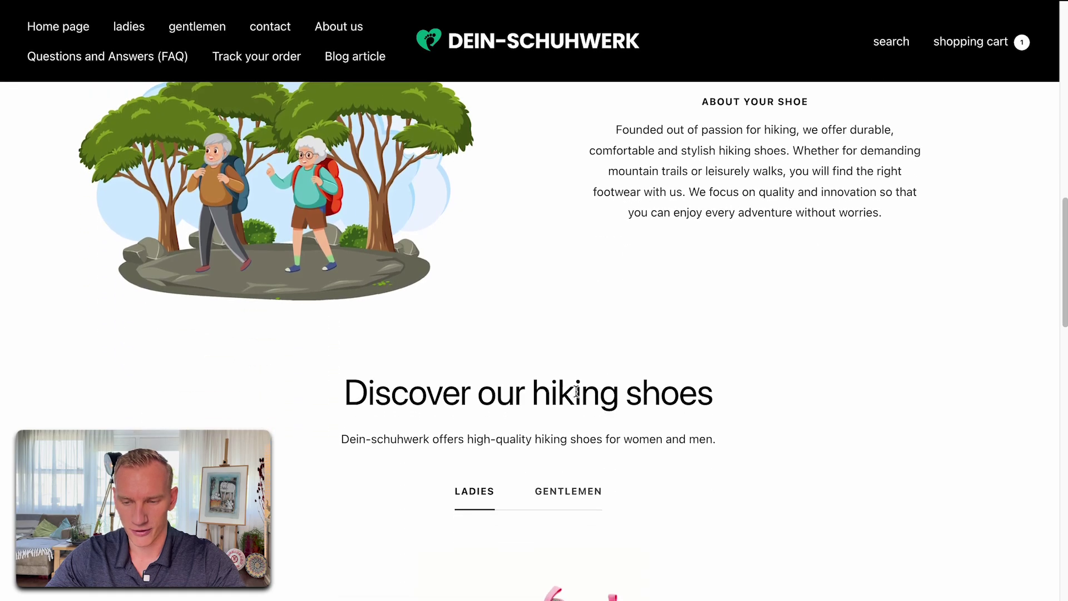
scroll(468, 274, down, 1)
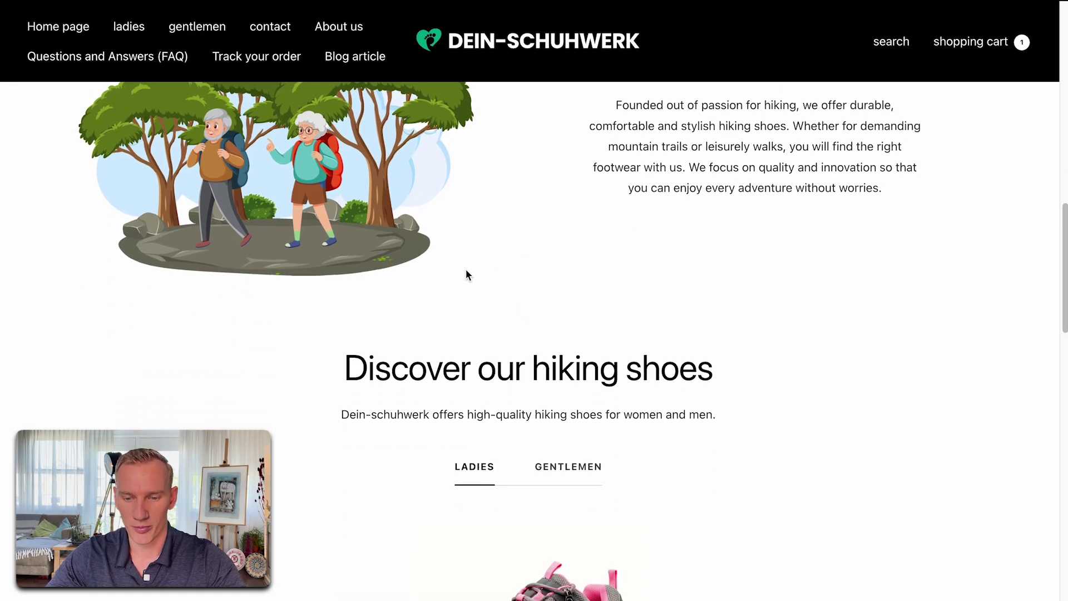
scroll(466, 274, down, 7)
scroll(465, 268, down, 1)
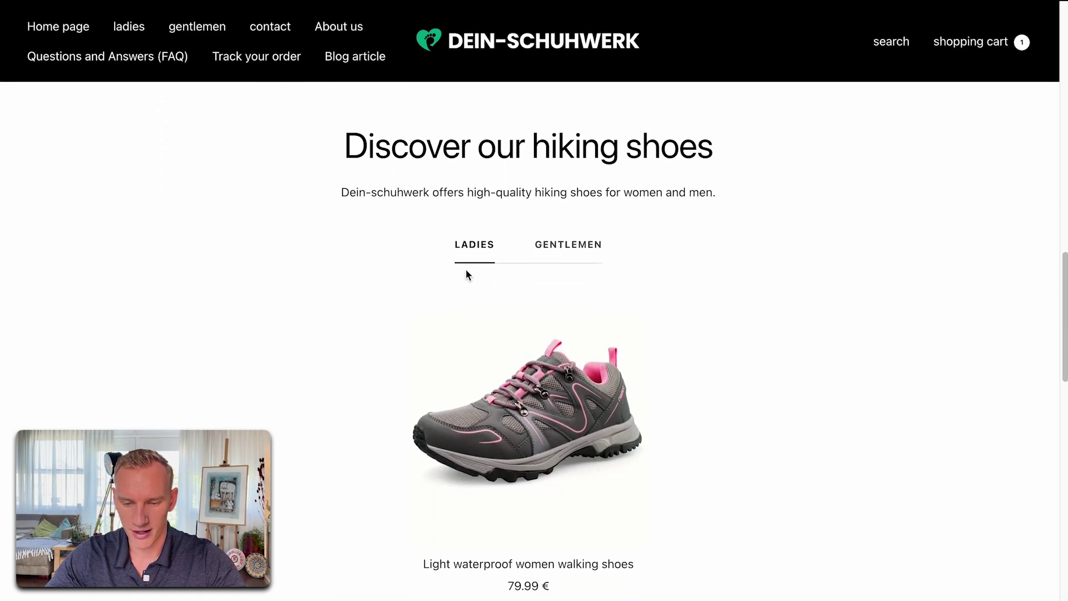
click(567, 234)
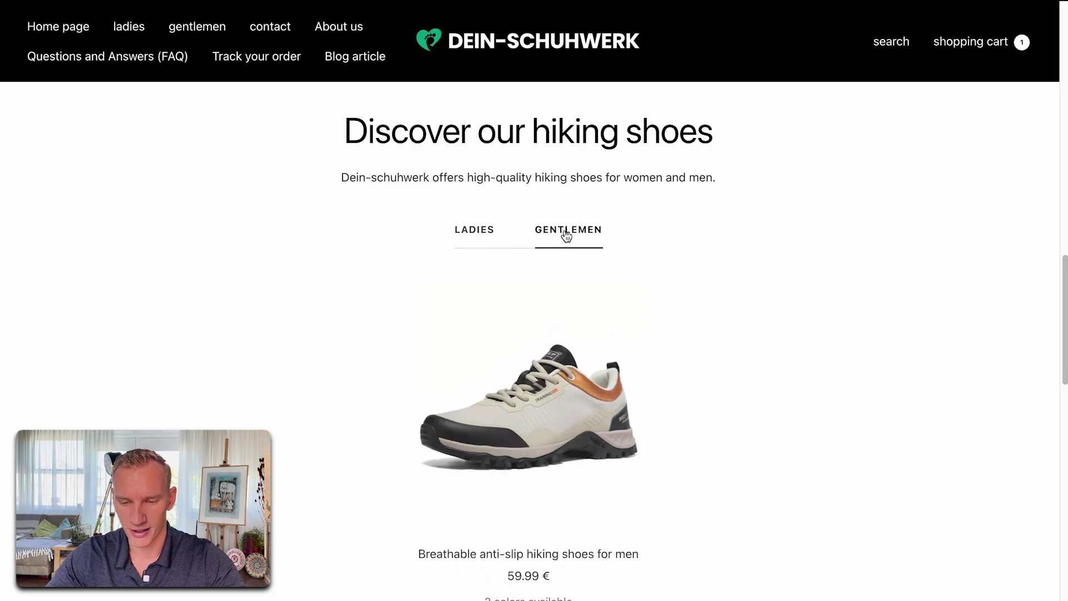
scroll(594, 254, down, 3)
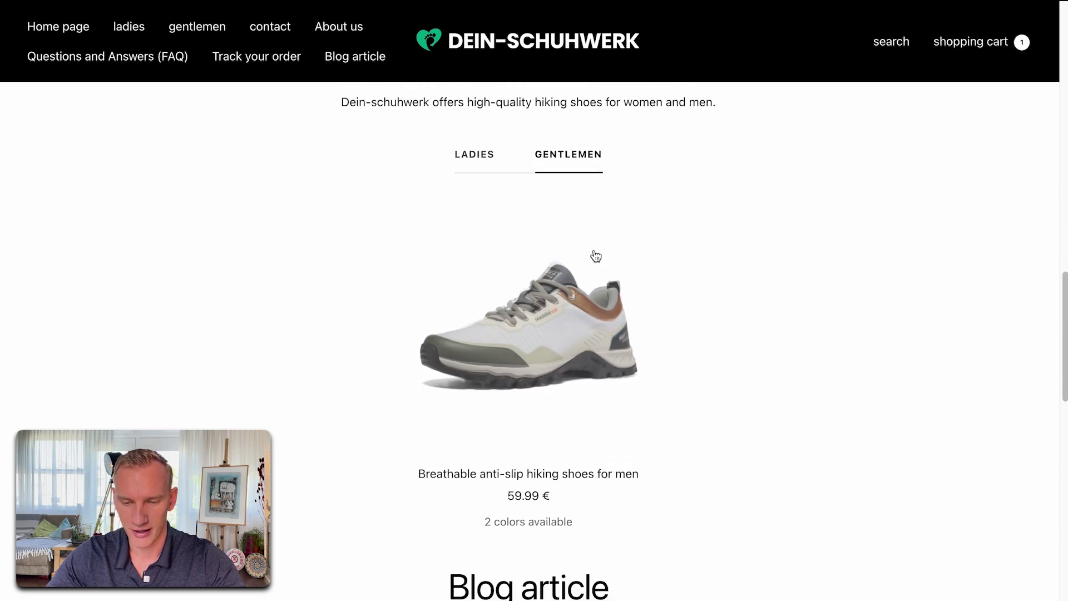
scroll(595, 255, up, 4)
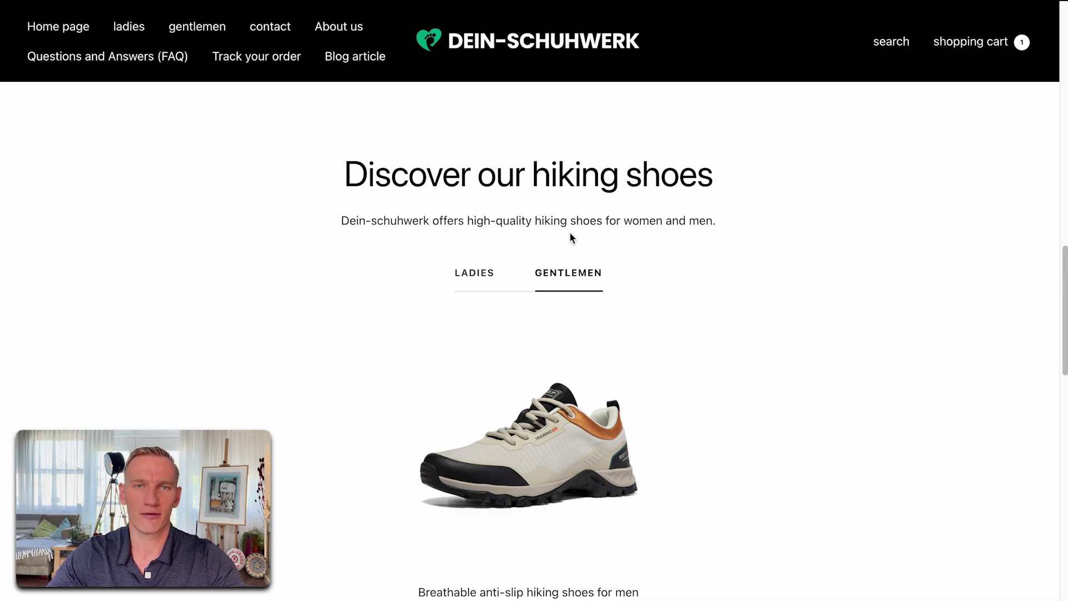
click(488, 275)
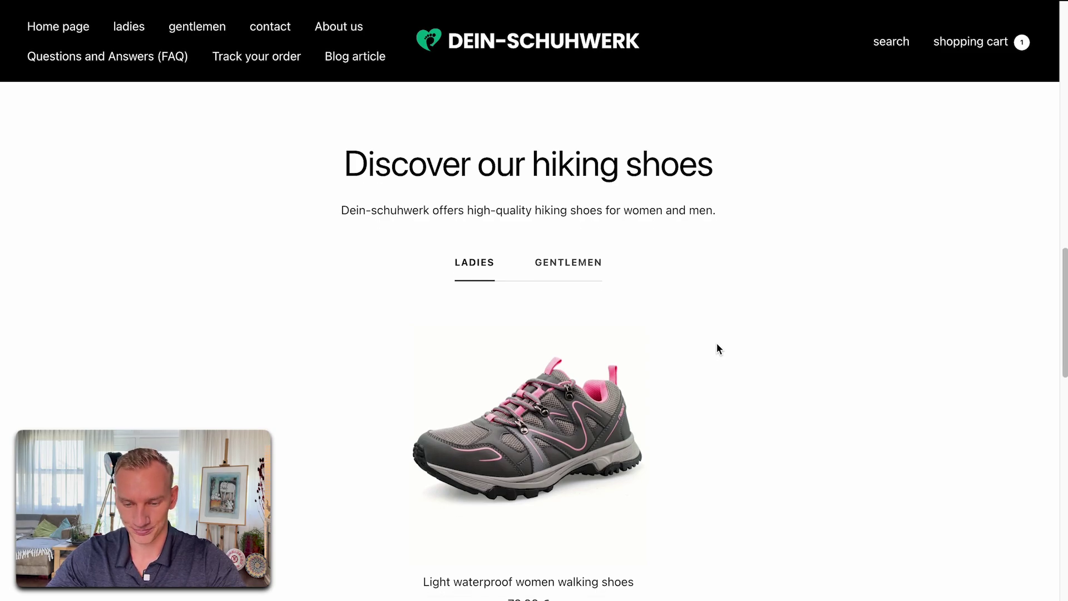
scroll(717, 349, down, 10)
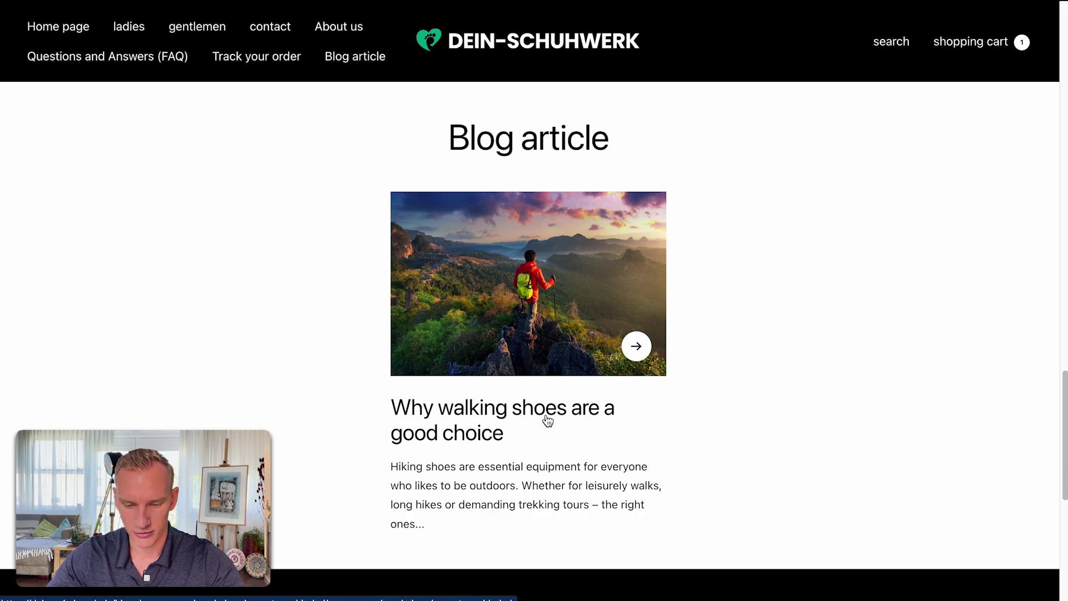
scroll(721, 381, up, 10)
scroll(721, 381, up, 7)
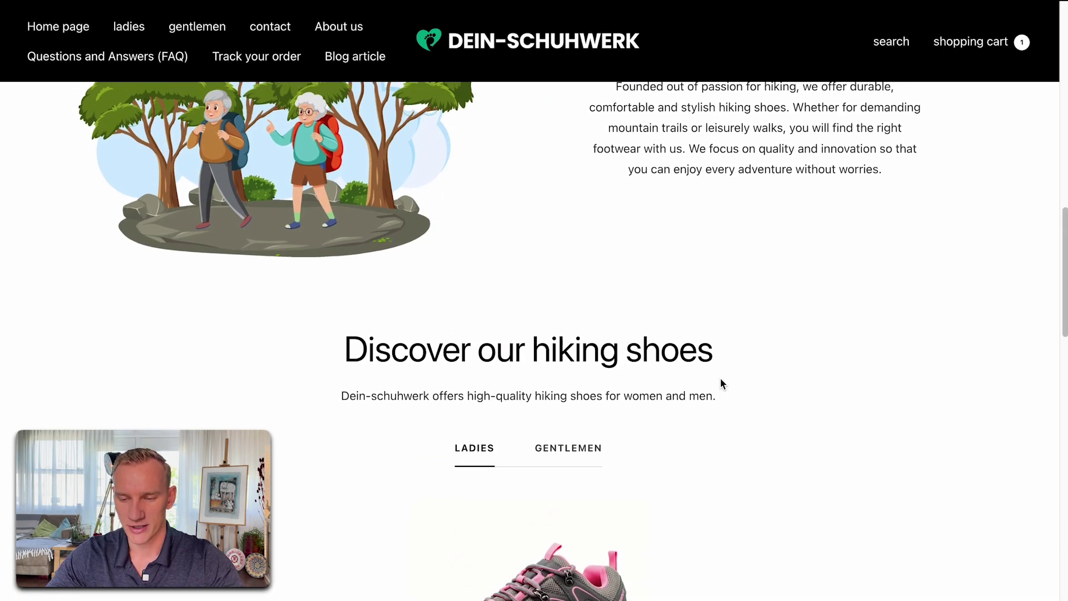
scroll(720, 380, up, 5)
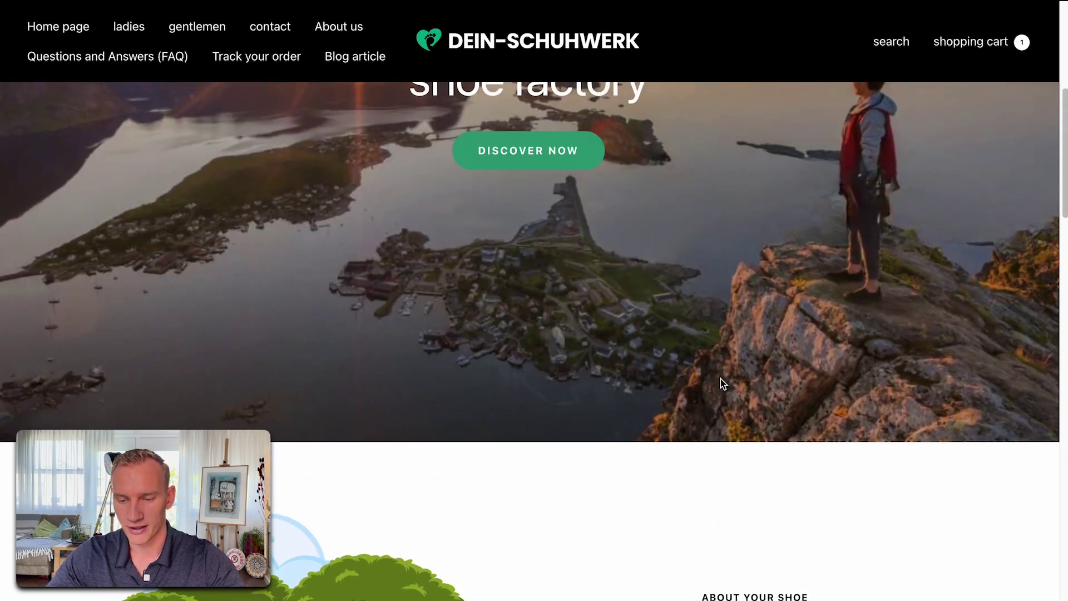
scroll(720, 381, down, 8)
scroll(721, 381, down, 2)
scroll(721, 382, down, 5)
scroll(721, 384, down, 1)
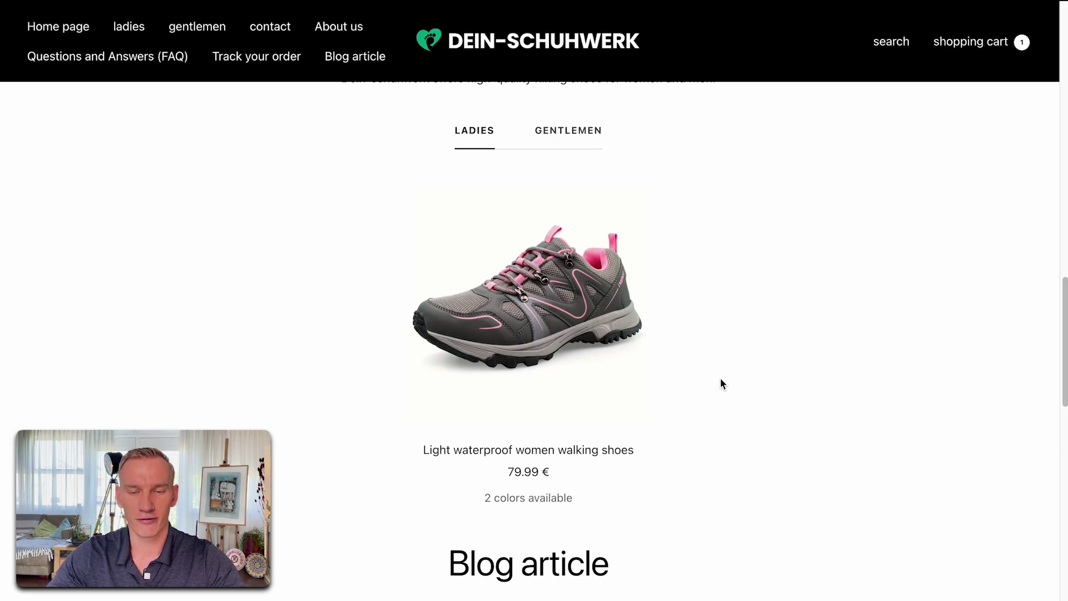
scroll(721, 383, down, 4)
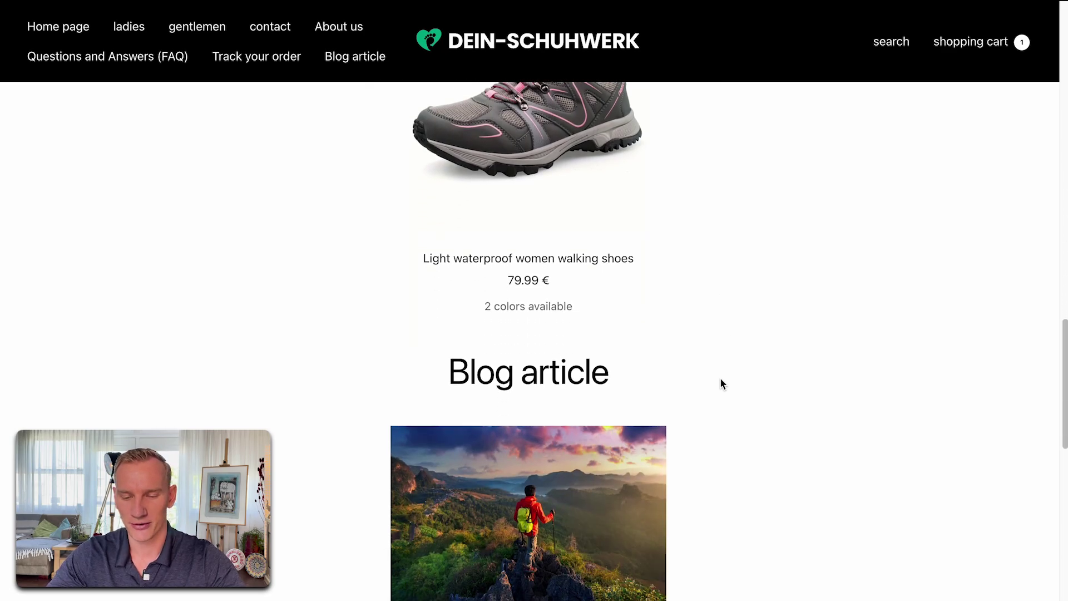
scroll(721, 384, down, 2)
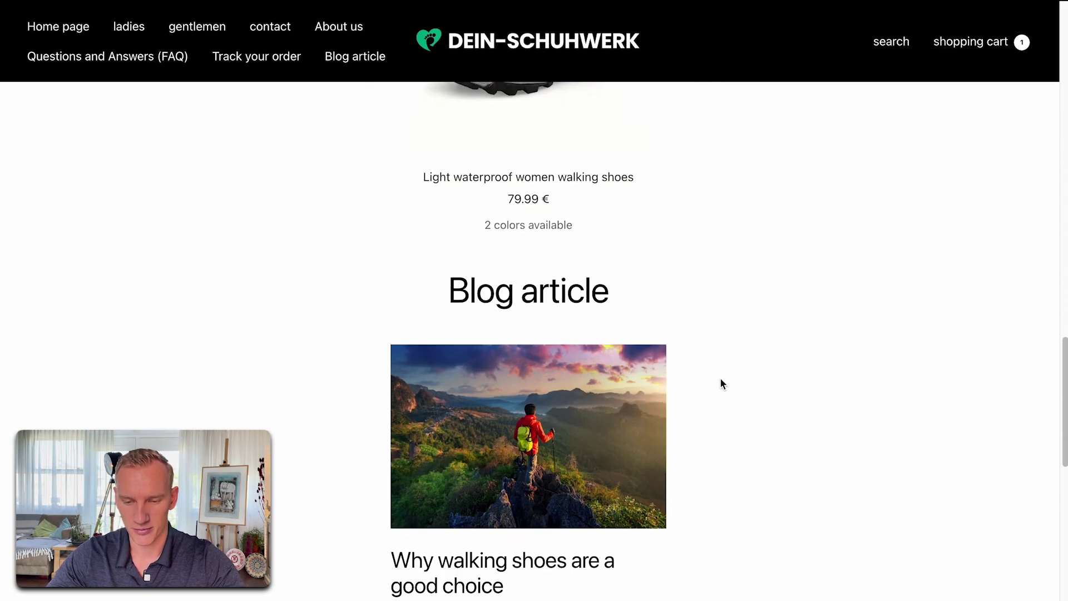
scroll(692, 165, down, 5)
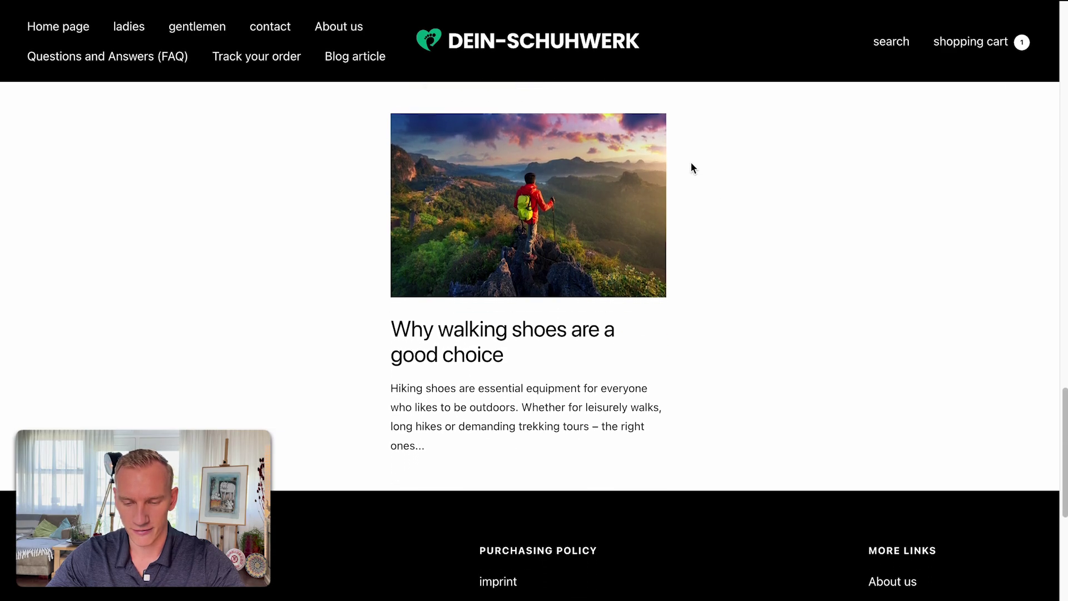
scroll(671, 253, down, 5)
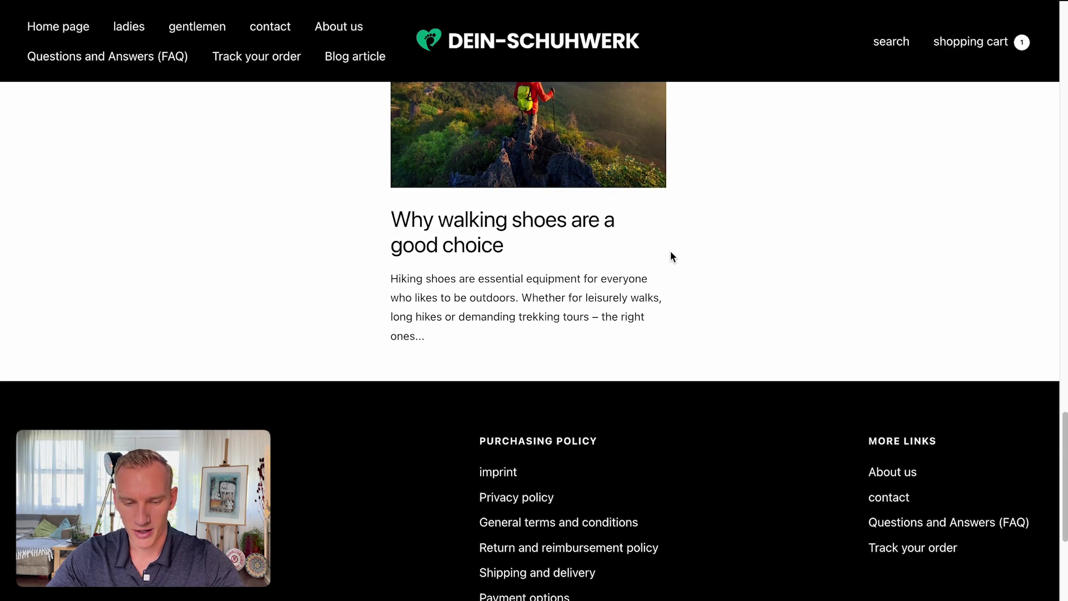
scroll(670, 251, down, 2)
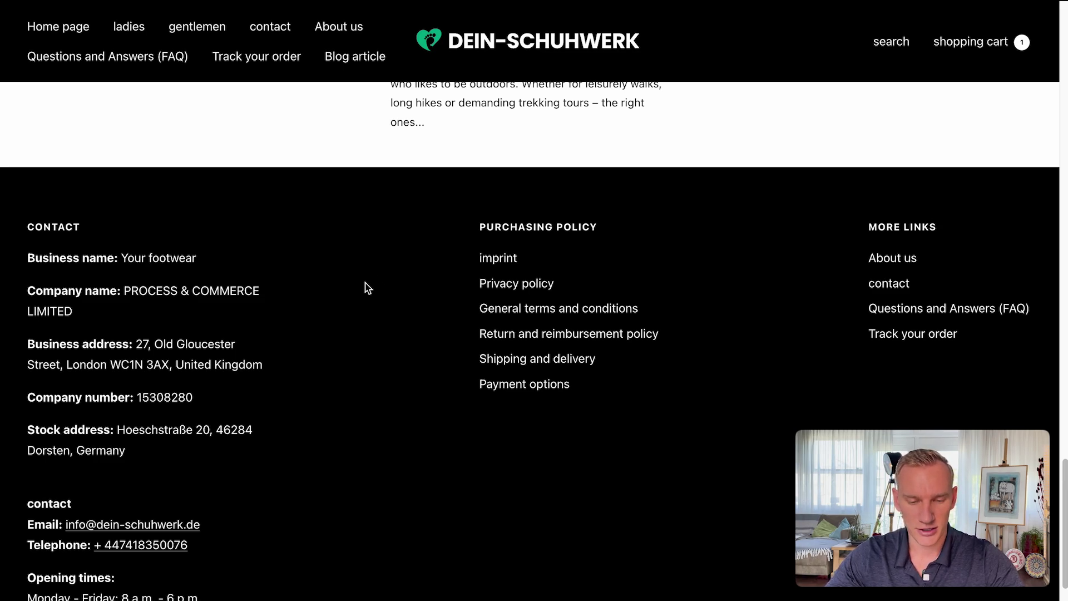
scroll(367, 288, down, 1)
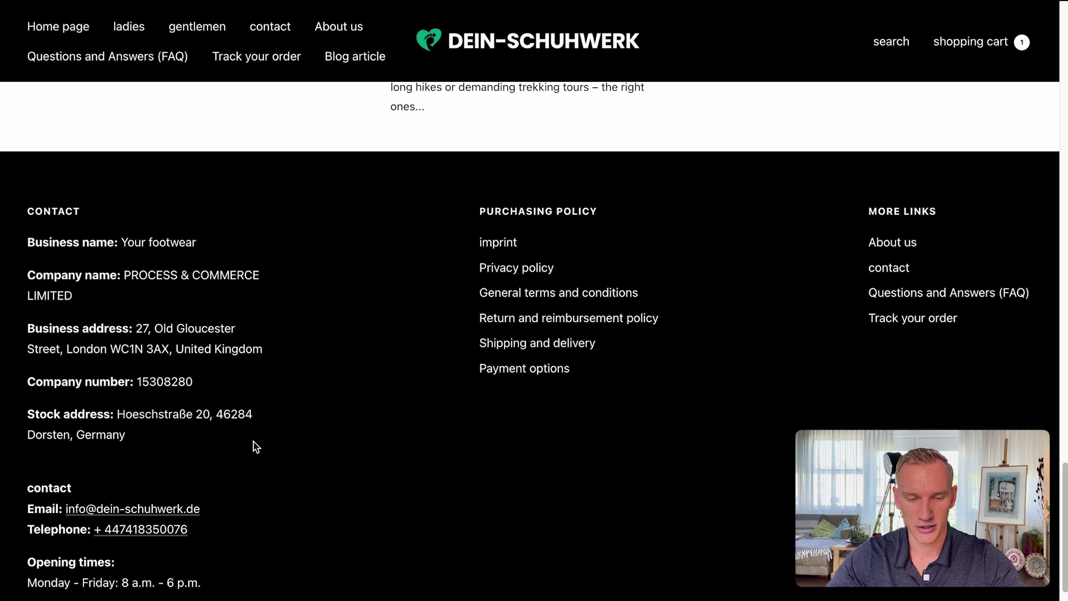
scroll(255, 447, down, 1)
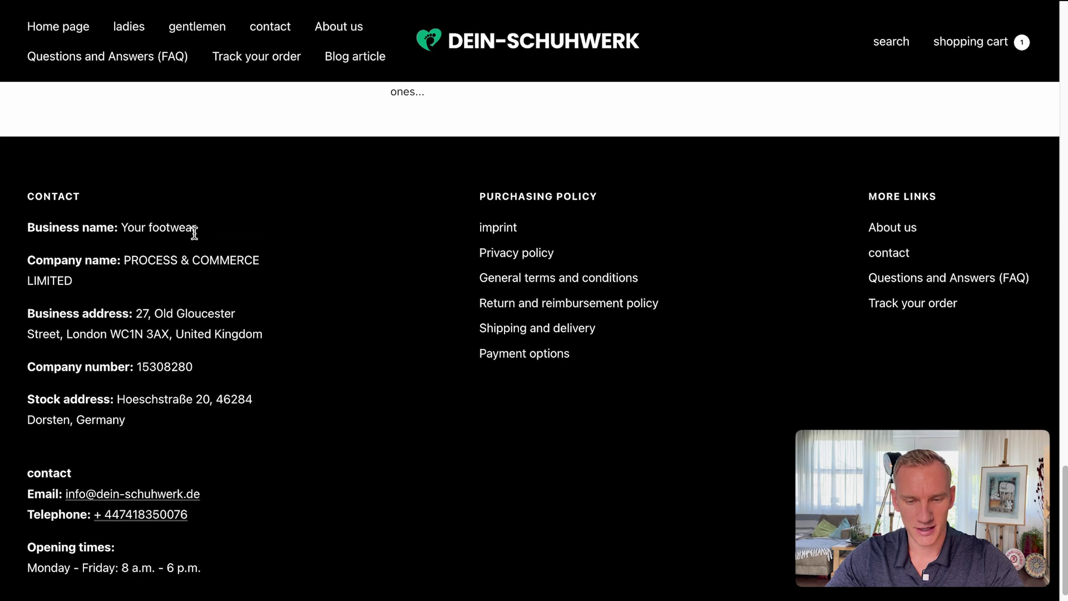
scroll(170, 244, down, 1)
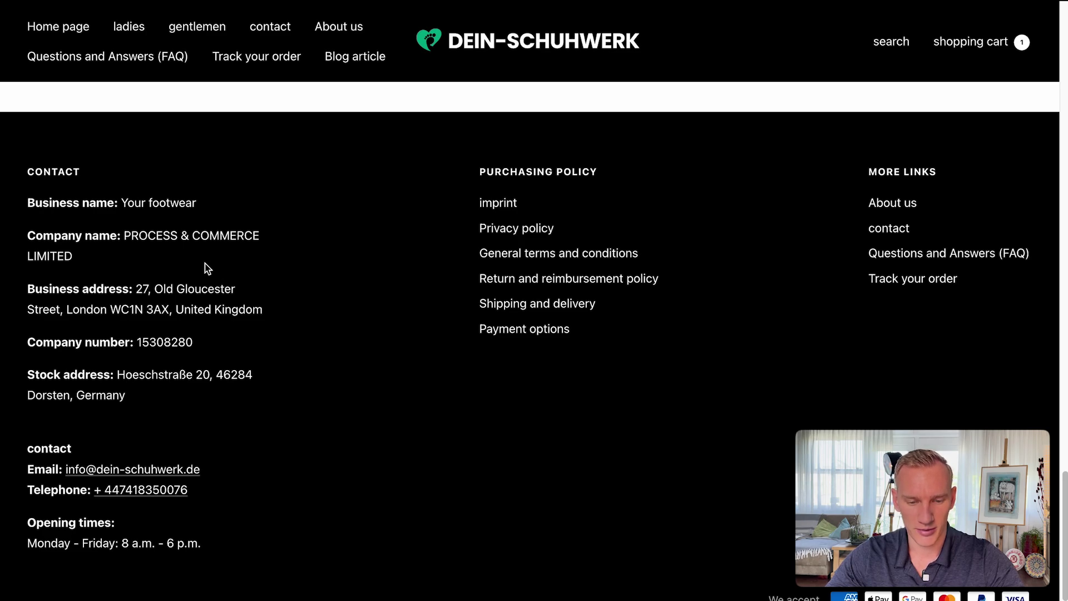
scroll(183, 259, down, 1)
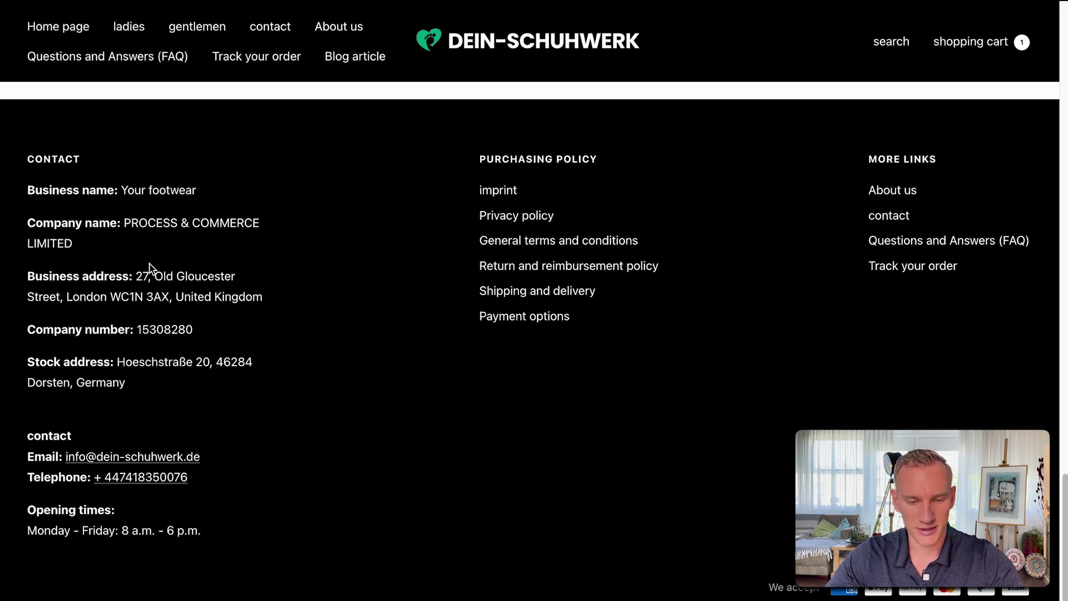
scroll(211, 293, down, 1)
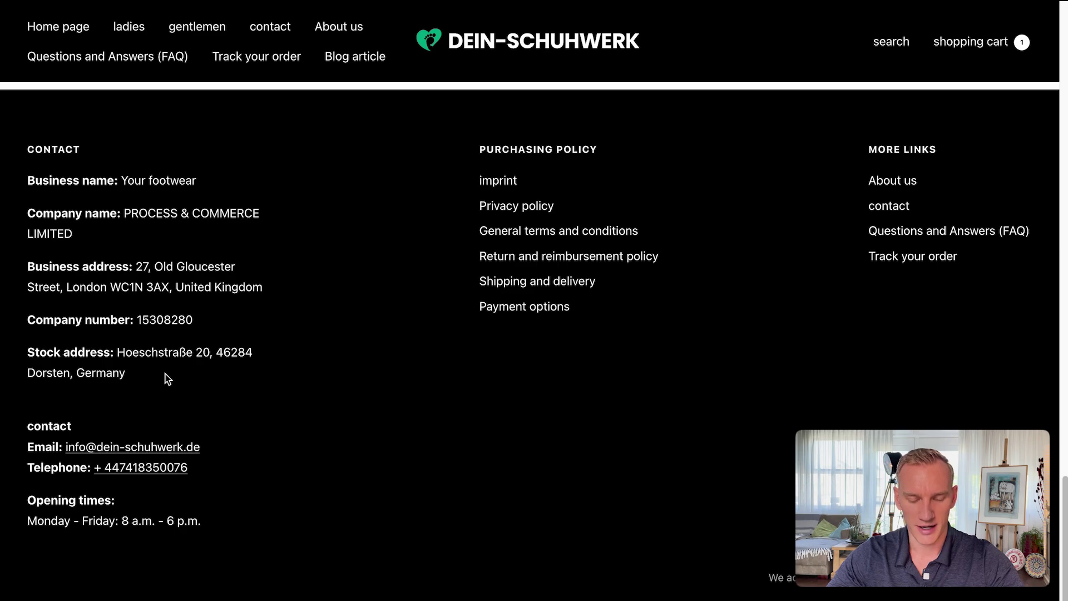
scroll(167, 379, down, 1)
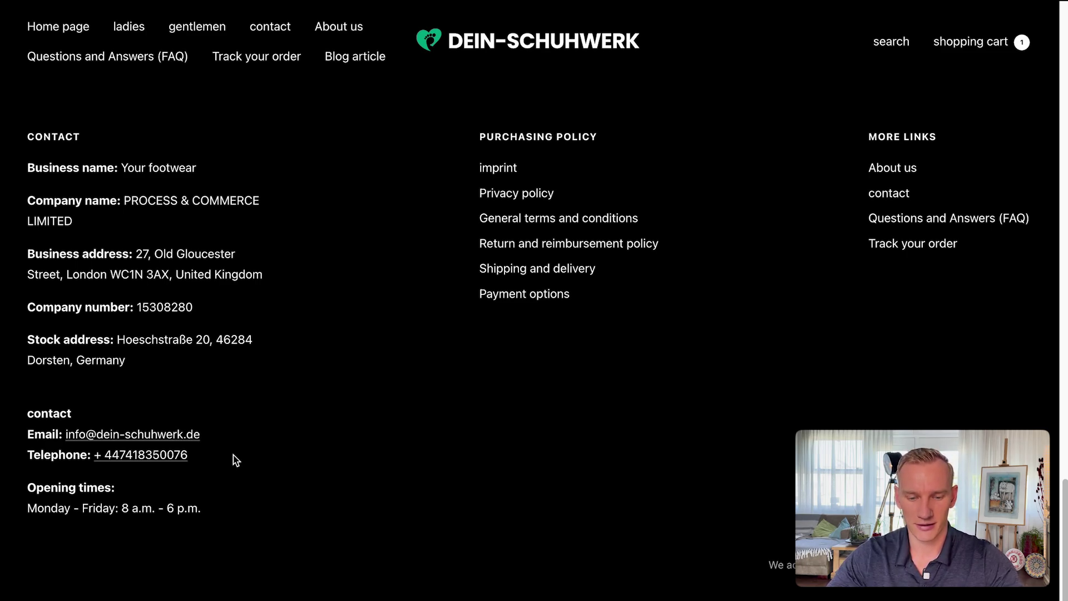
Scroll the shop footer to check its business name, addresses, company number and contact details
scroll(234, 459, up, 1)
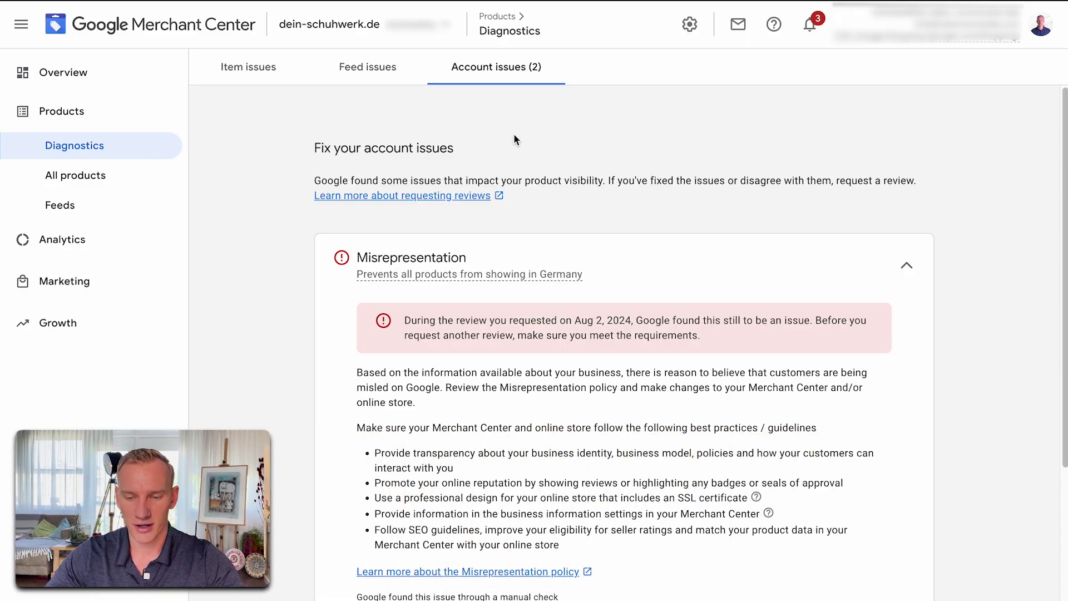
Open Merchant Center's Business information settings from the tools and settings menu
click(690, 24)
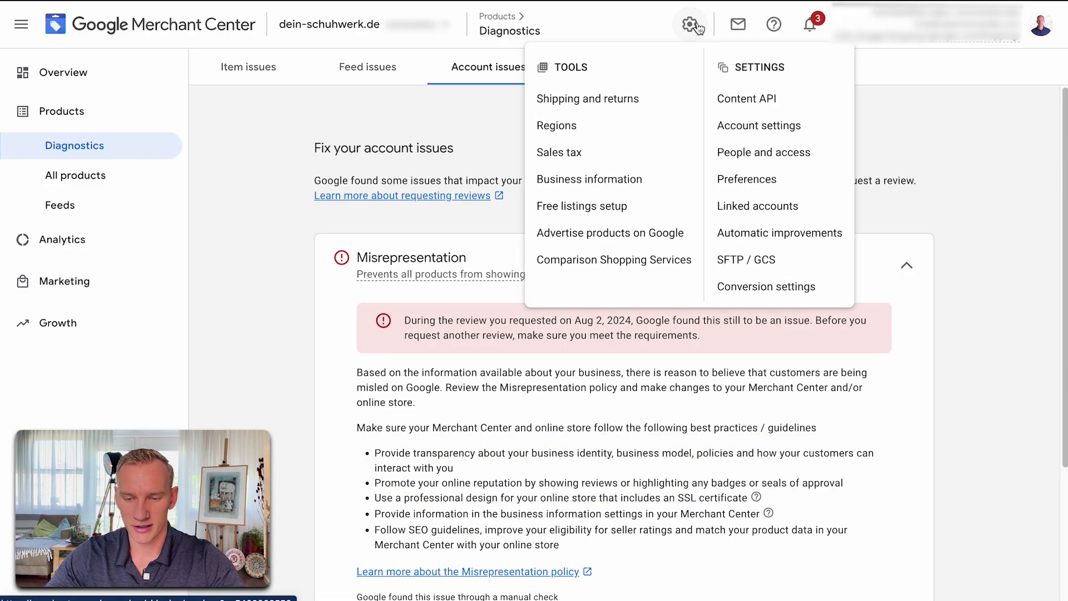
click(579, 177)
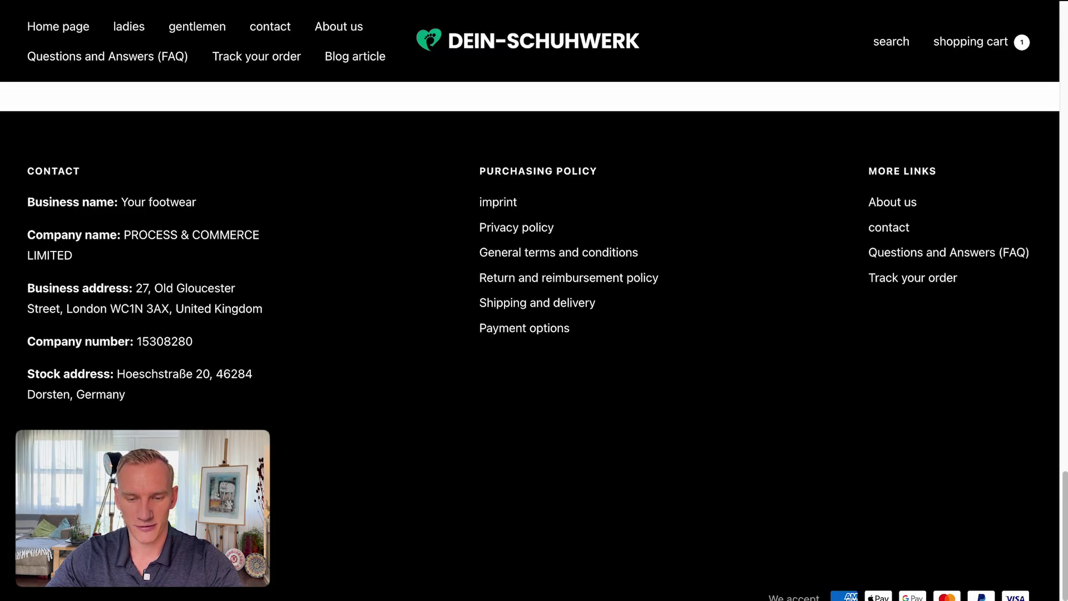
Check the footer business name 'Your footwear', then return to Merchant Center's business information
drag(208, 210, 121, 206)
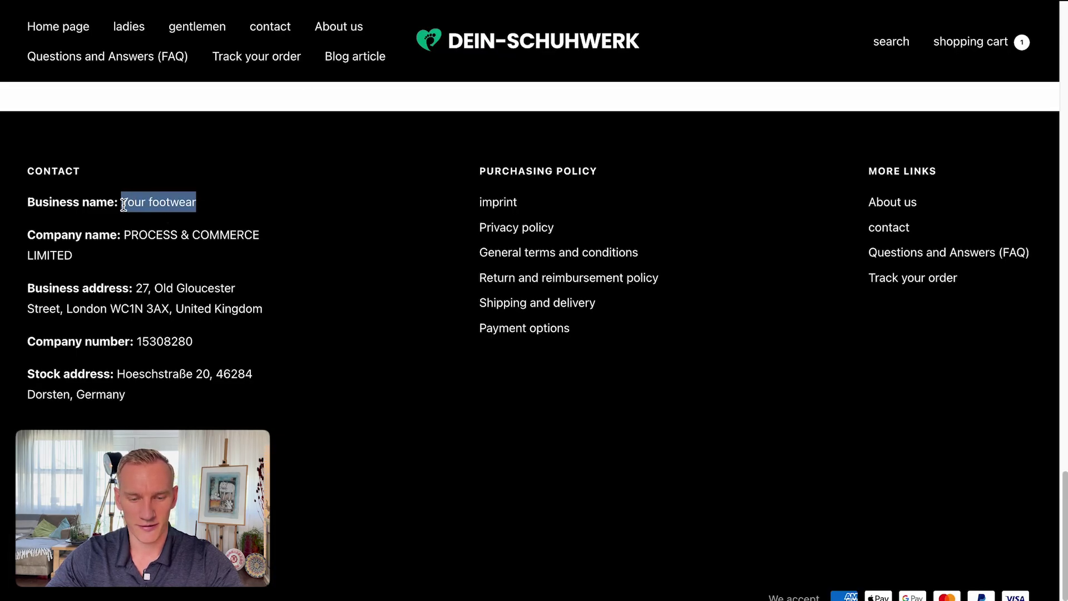
click(208, 210)
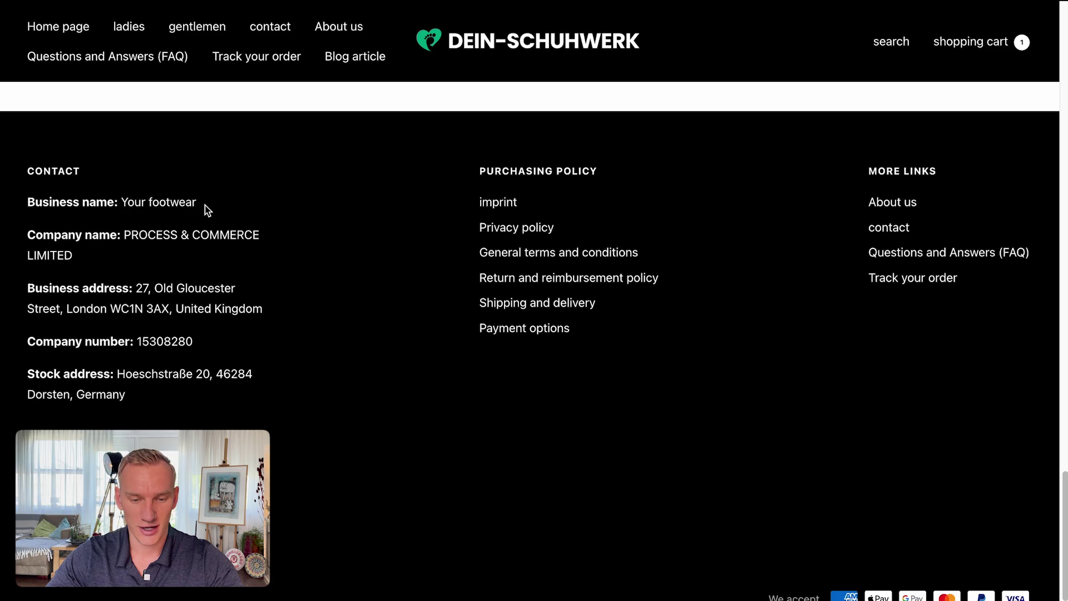
scroll(208, 211, down, 1)
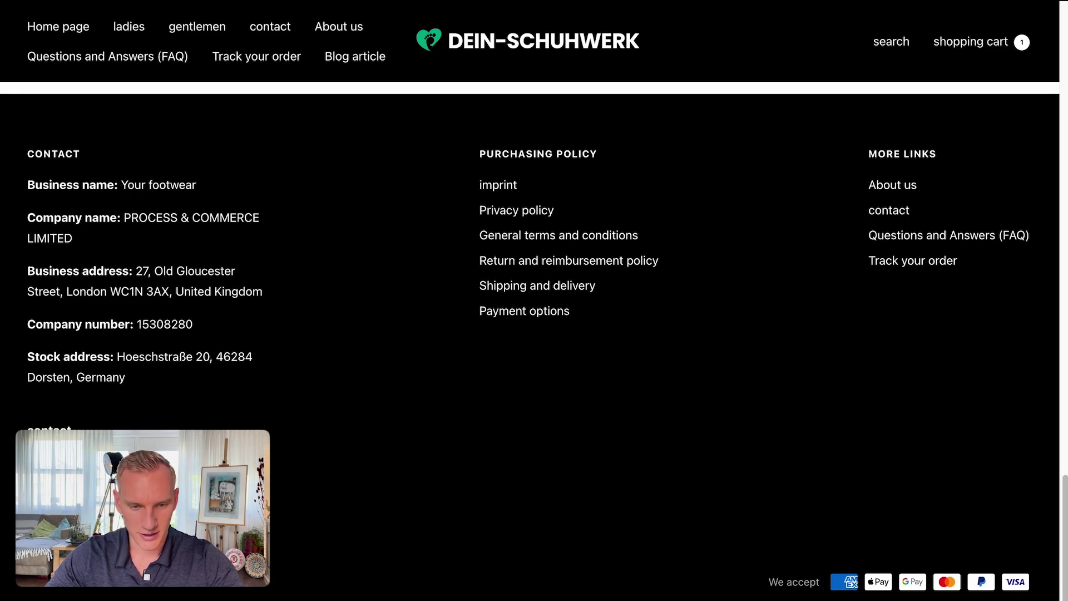
key(ctrl+Tab)
scroll(392, 294, down, 5)
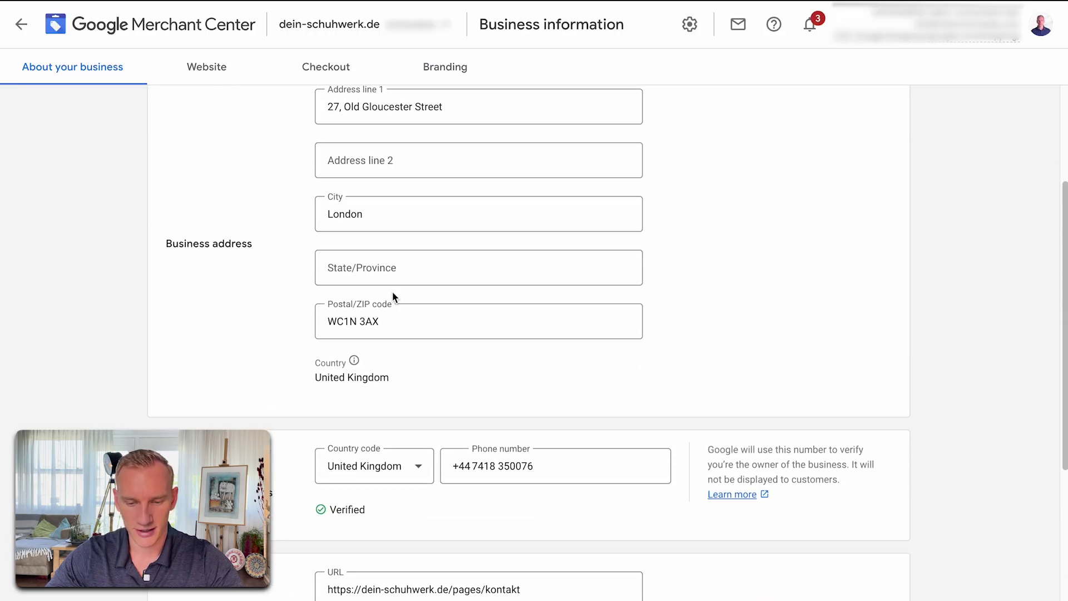
Review the London business address, verified phone number and contact-page URL under About your business
scroll(392, 294, down, 1)
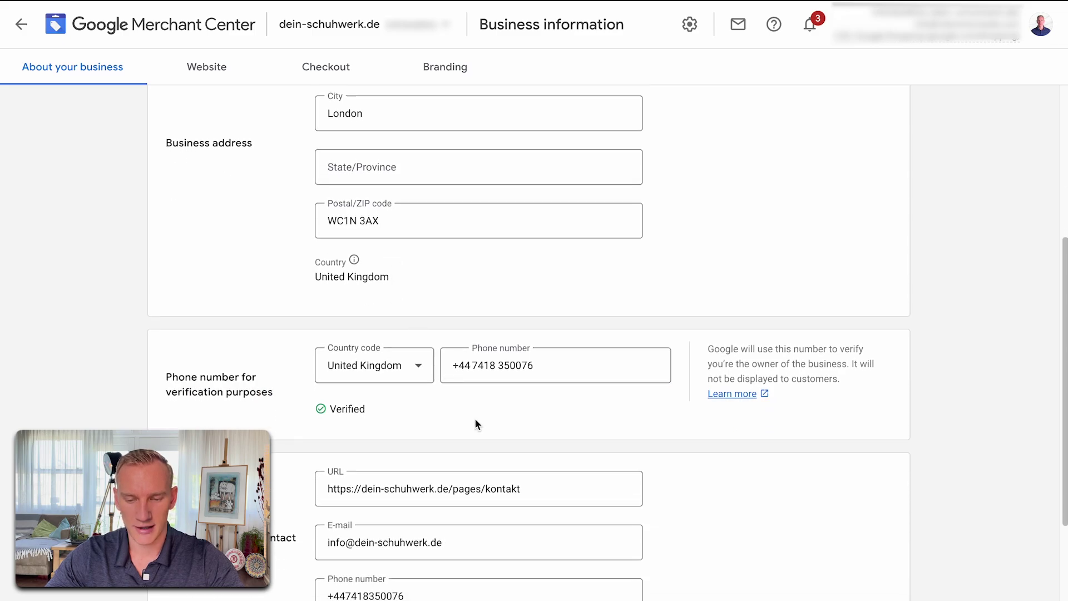
scroll(476, 424, down, 1)
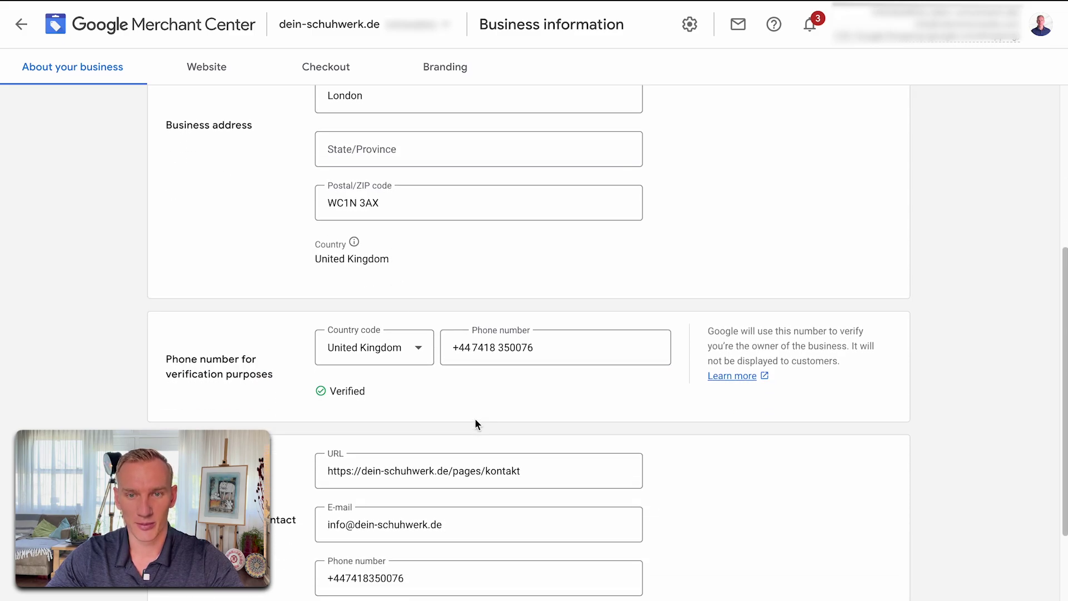
scroll(475, 424, down, 2)
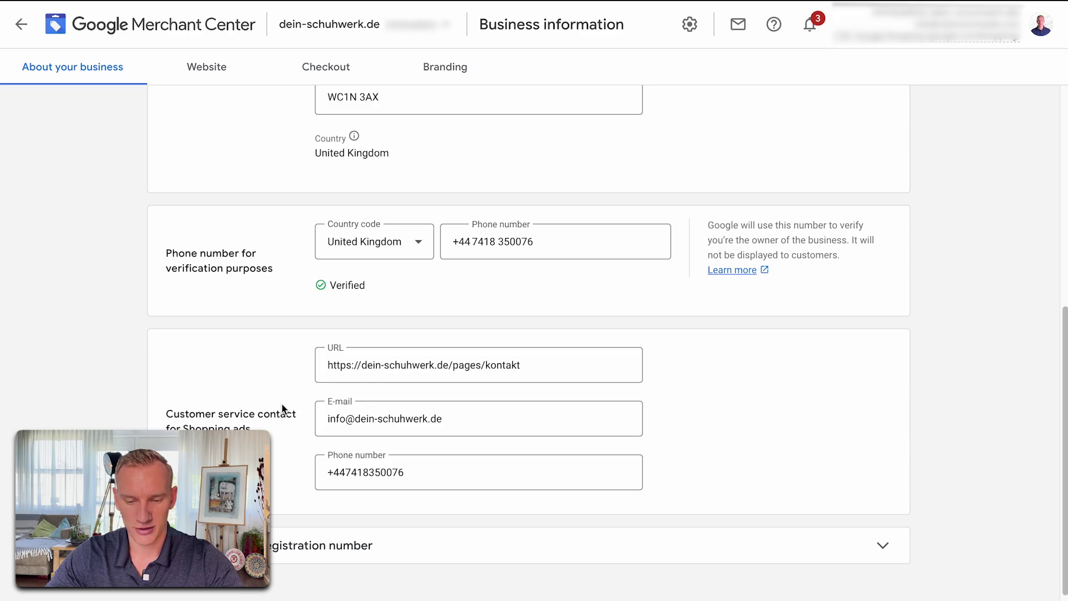
scroll(282, 408, up, 7)
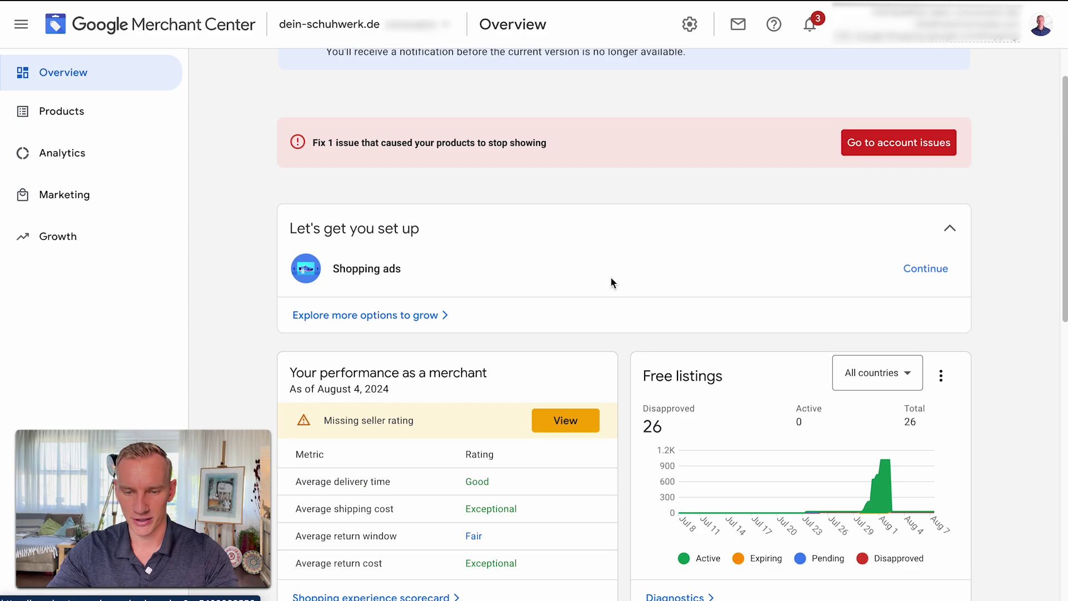
Review the Free listings and Shopping ads charts showing 26 disapproved listings
scroll(611, 278, down, 5)
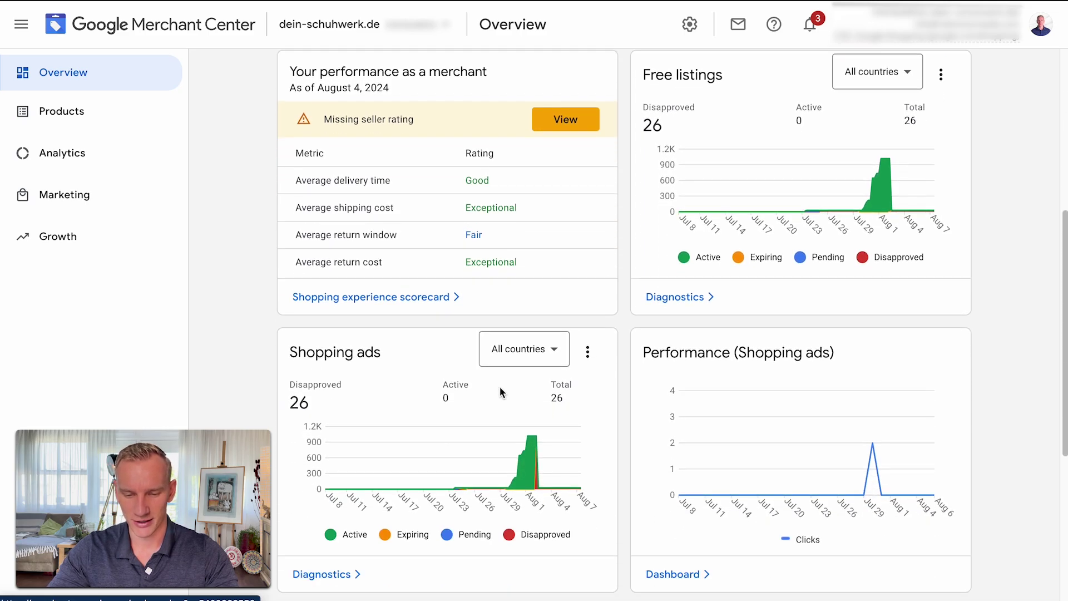
mouse_move(476, 467)
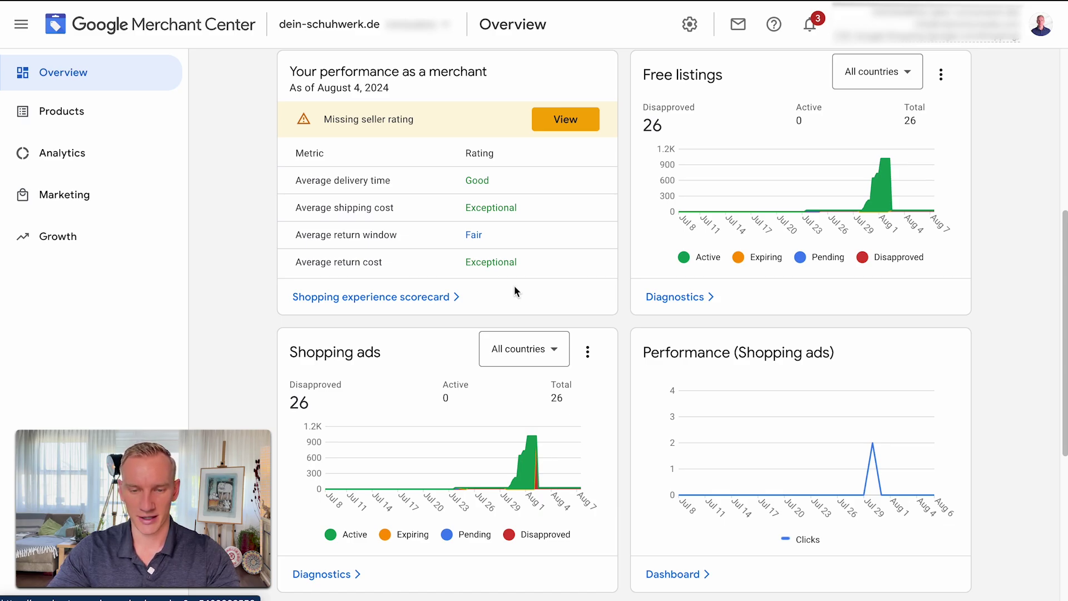
key(ctrl+Tab)
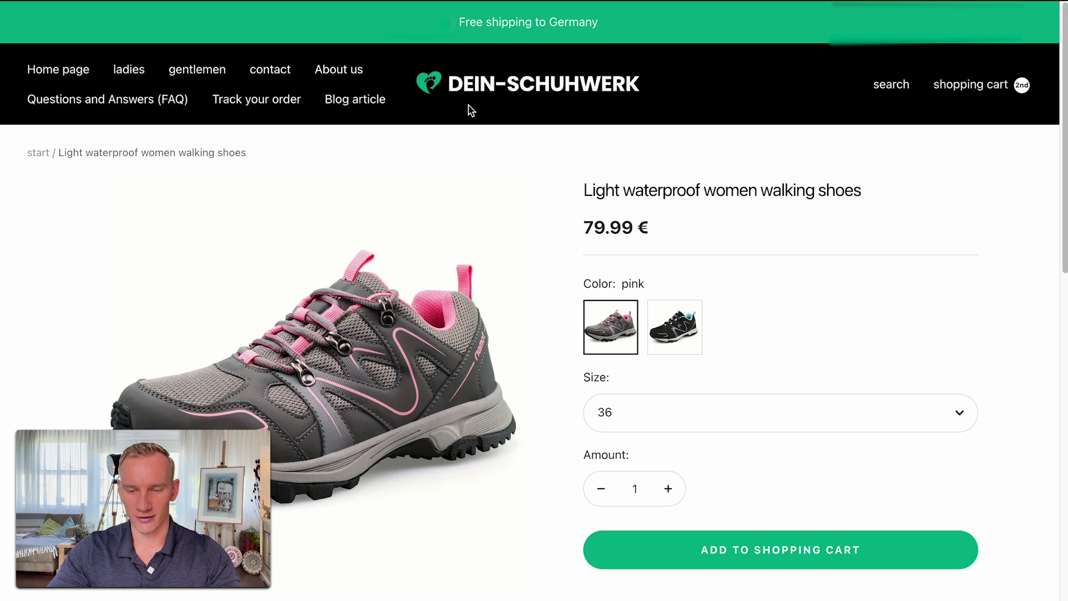
From the shop home page, open the women's walking shoe and check its available sizes
click(488, 100)
scroll(578, 284, down, 15)
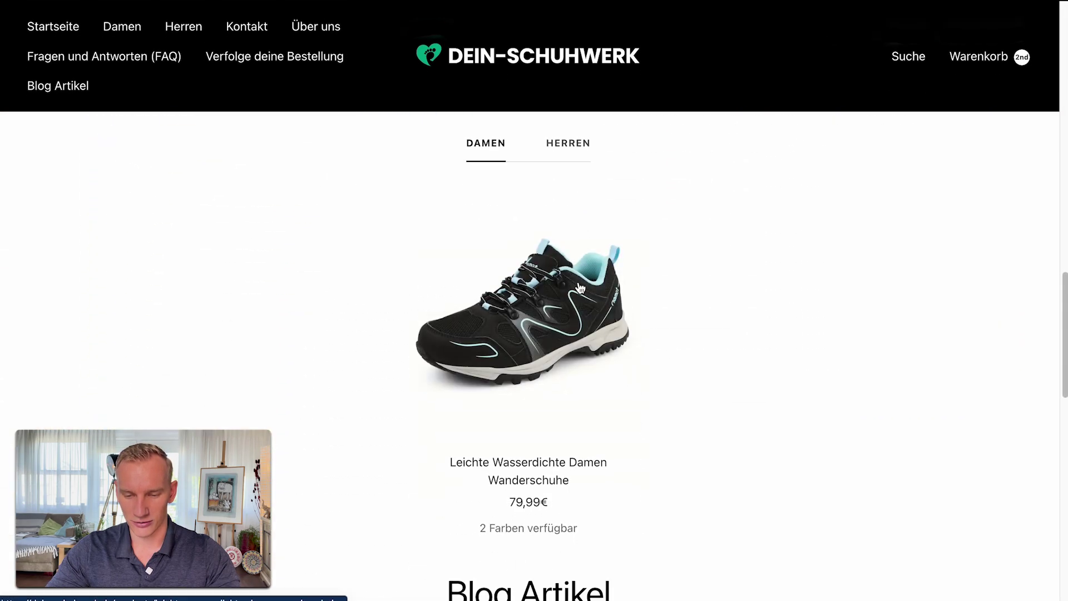
click(538, 312)
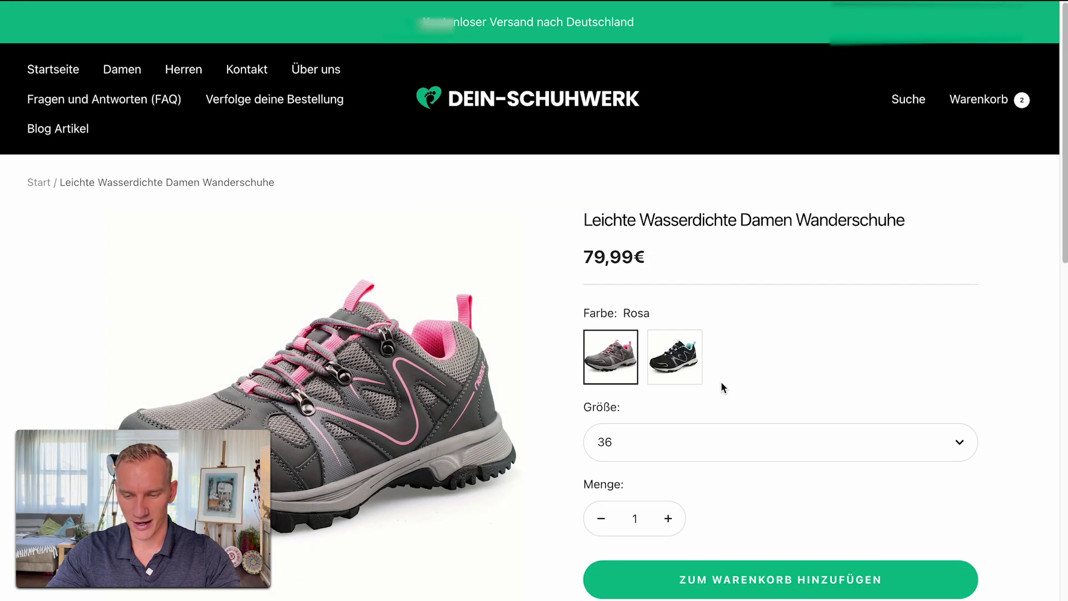
scroll(720, 386, down, 2)
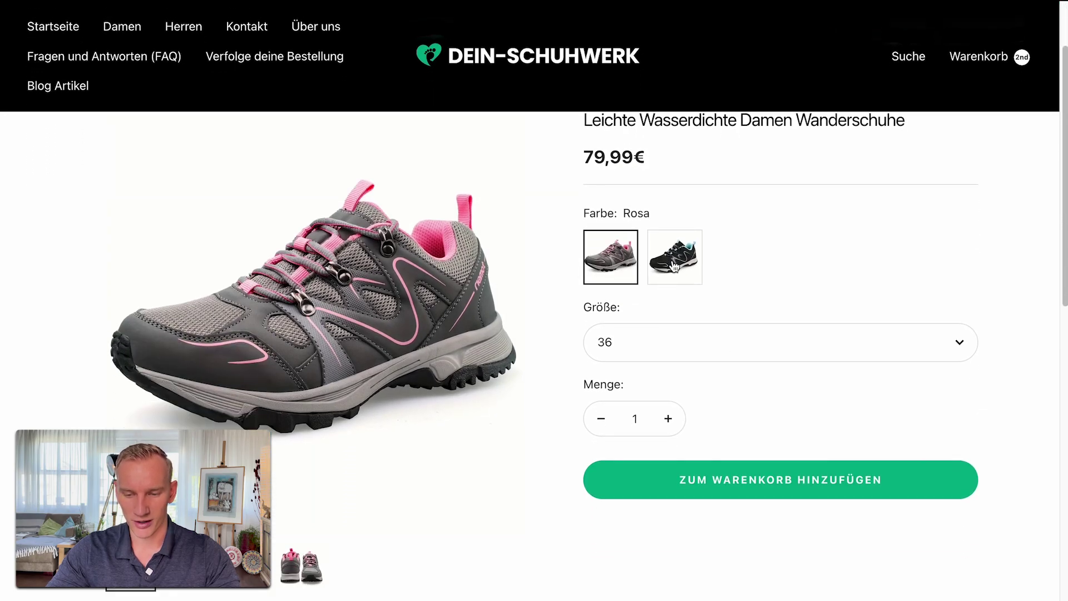
scroll(690, 263, down, 2)
click(692, 266)
scroll(671, 347, down, 2)
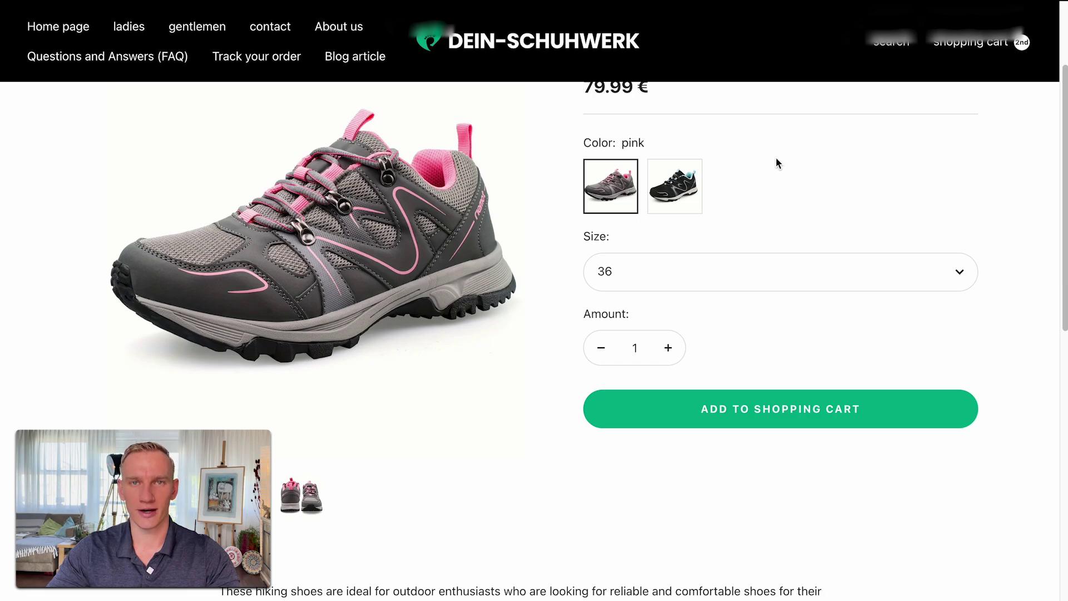
click(290, 2)
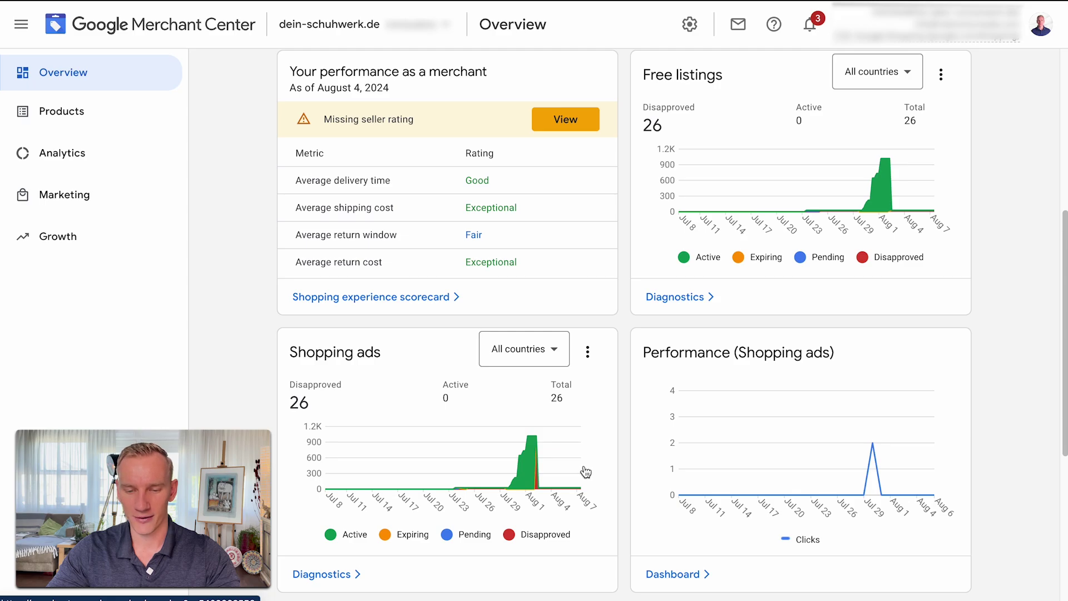
Open the Shipping and delivery policy page from the shop footer
scroll(586, 472, up, 3)
scroll(586, 472, up, 1)
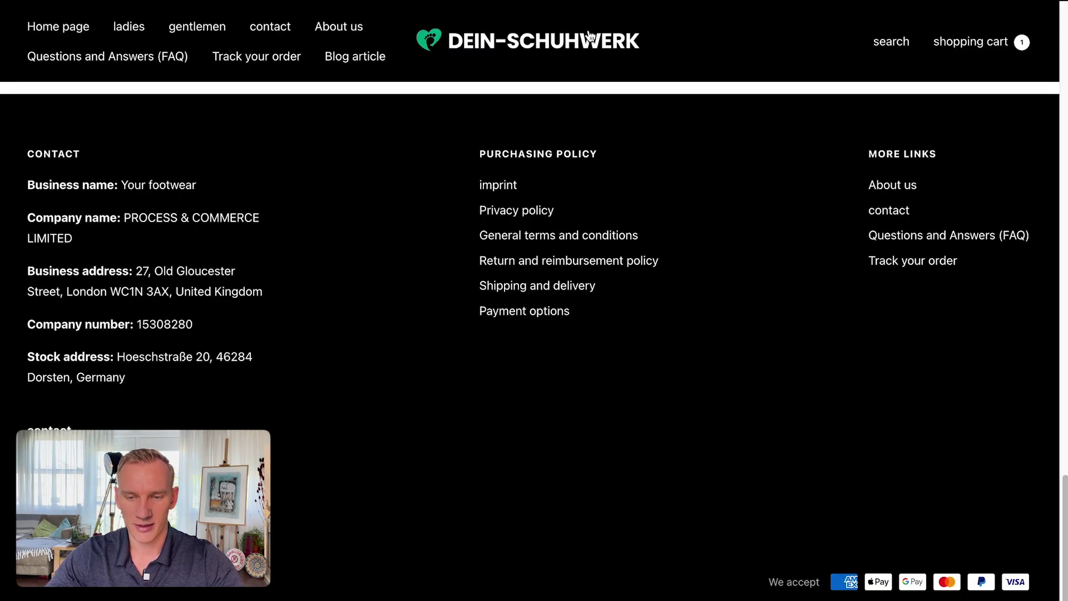
click(536, 285)
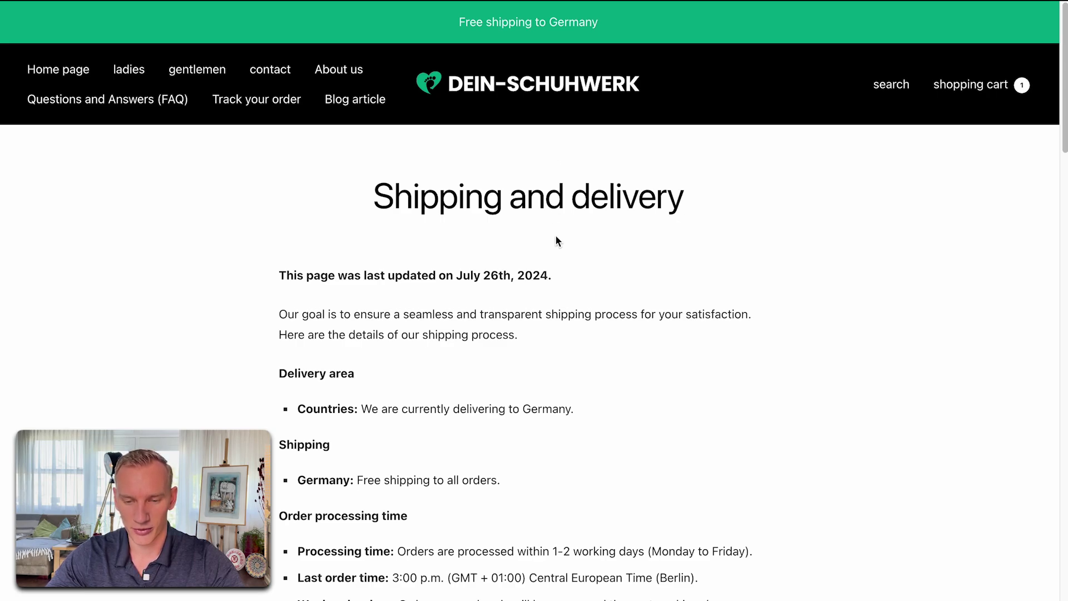
Read the policy's Germany-only, free shipping and 3-5 day delivery terms
scroll(556, 240, down, 1)
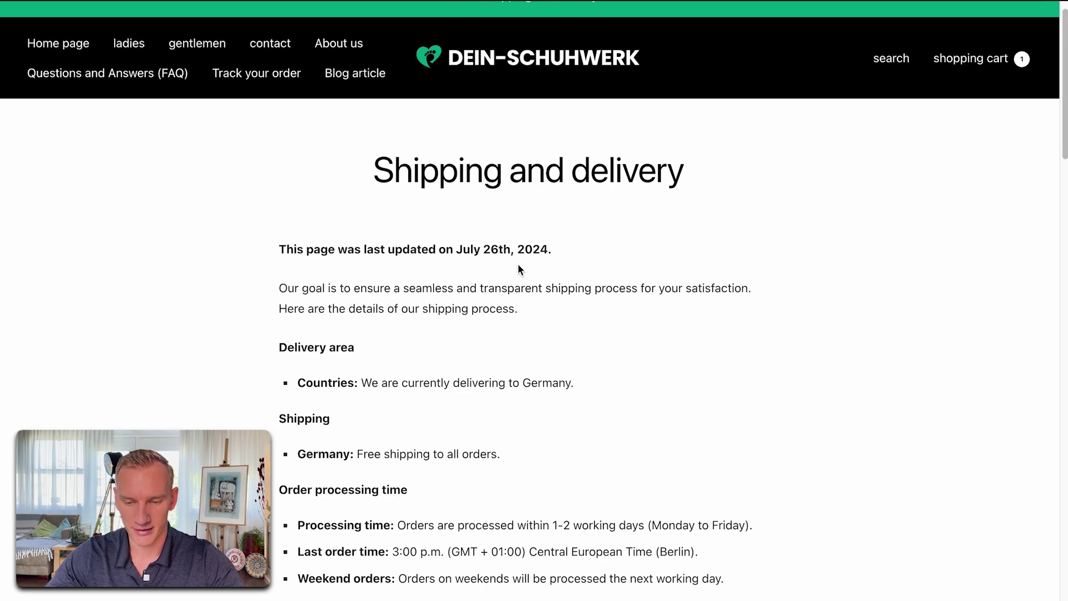
scroll(519, 270, down, 2)
drag(577, 320, 536, 319)
click(597, 359)
scroll(429, 361, down, 1)
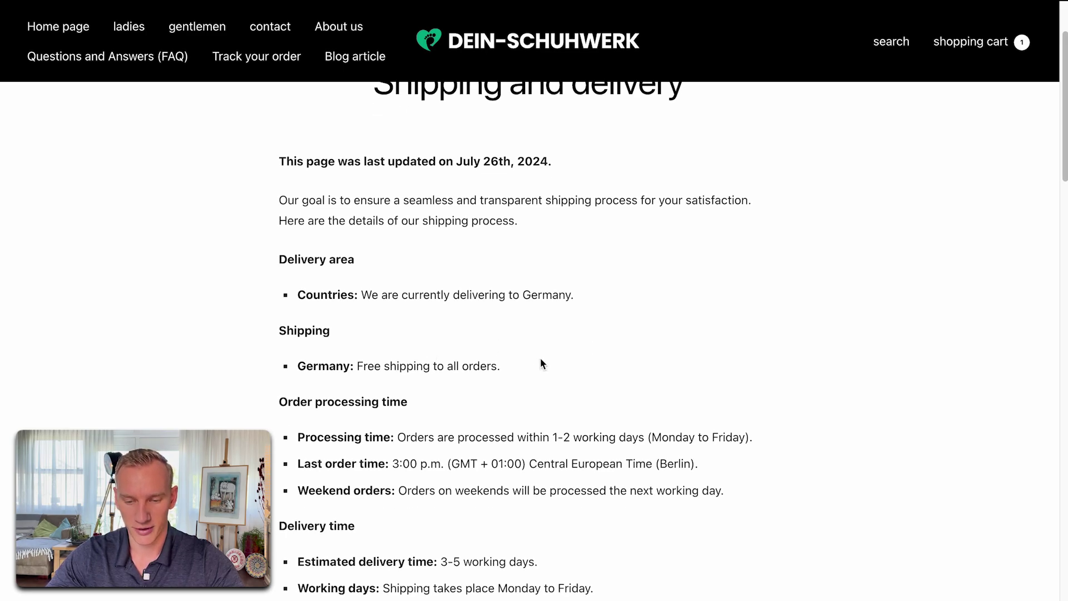
scroll(541, 361, down, 1)
scroll(545, 400, down, 1)
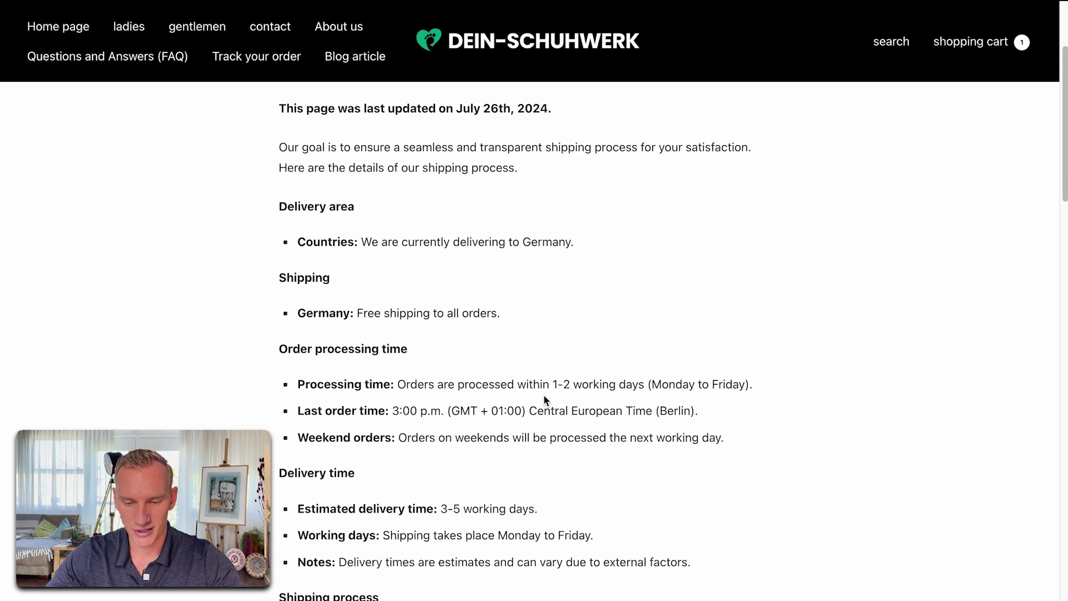
scroll(599, 356, down, 1)
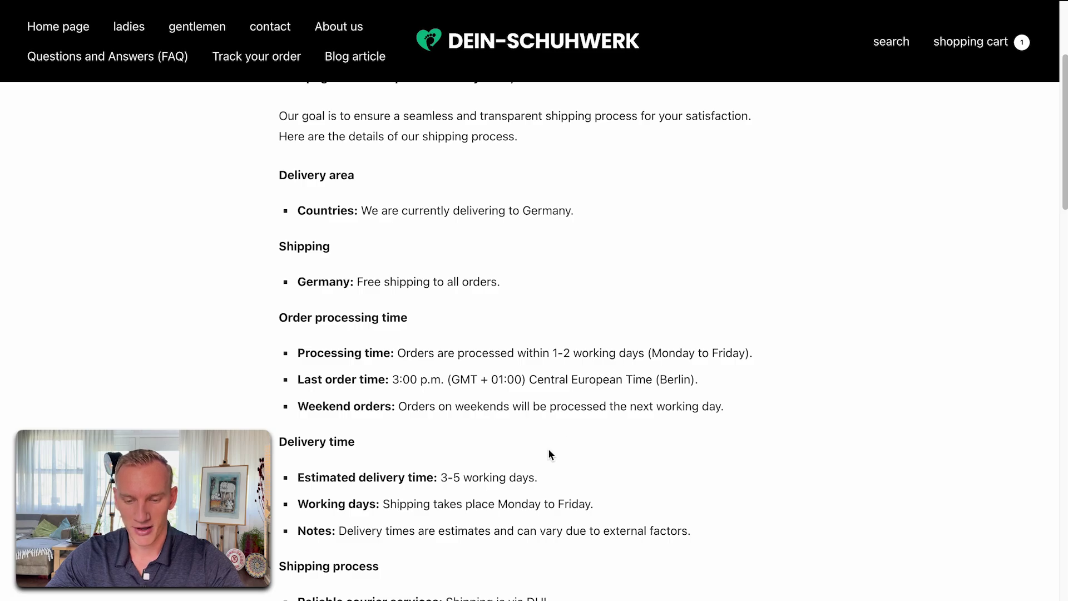
scroll(528, 430, down, 1)
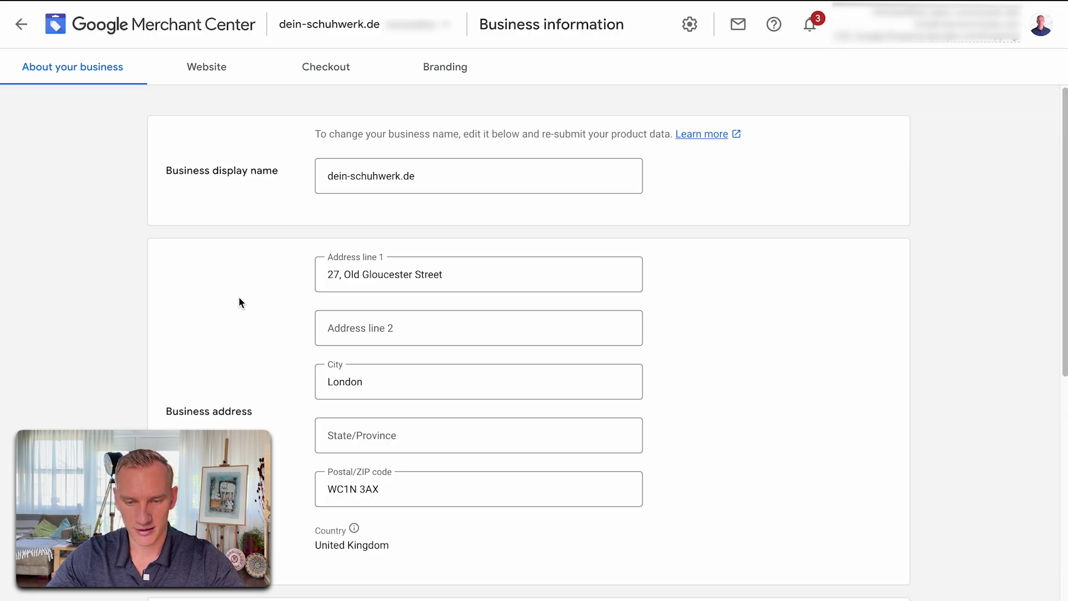
Open Merchant Center's Shipping and returns settings
click(690, 24)
click(610, 102)
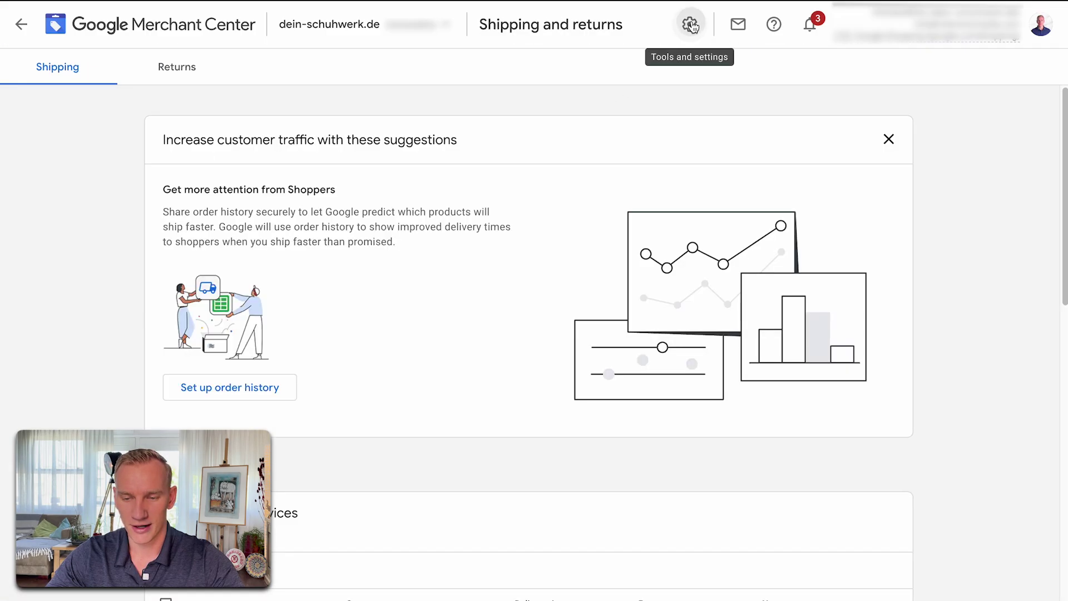
click(693, 26)
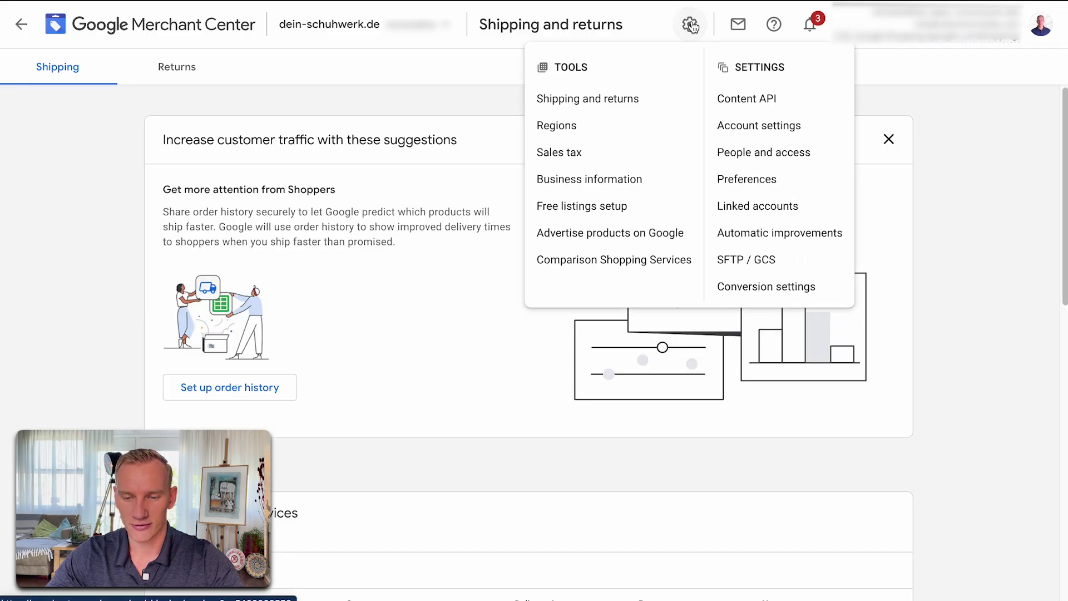
click(693, 27)
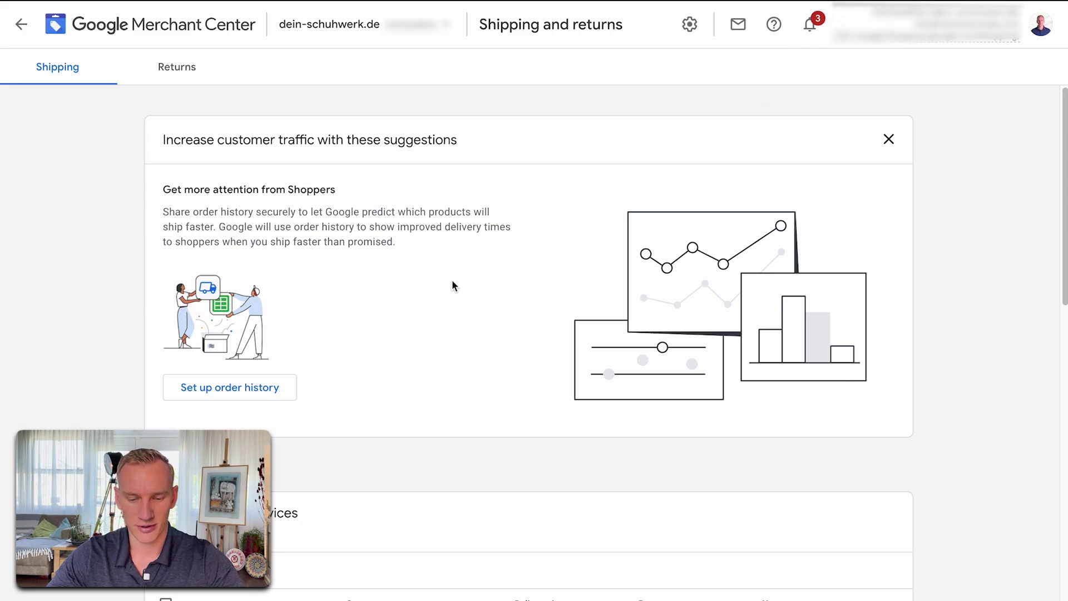
scroll(452, 279, down, 3)
Inspect the Germany shipping service's delivery times and order cutoff time zone options
click(262, 455)
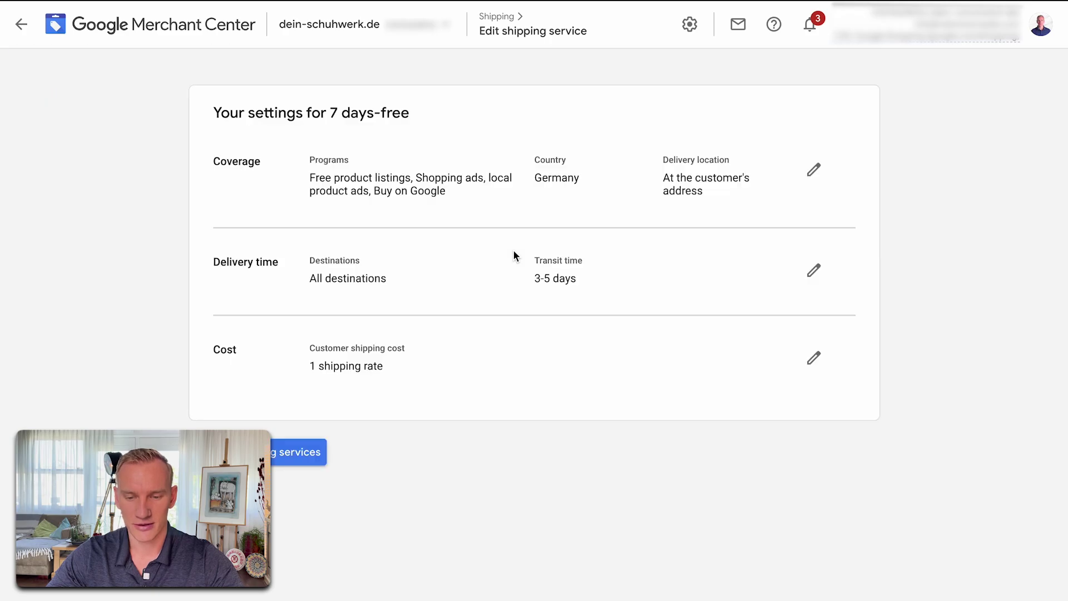
click(815, 271)
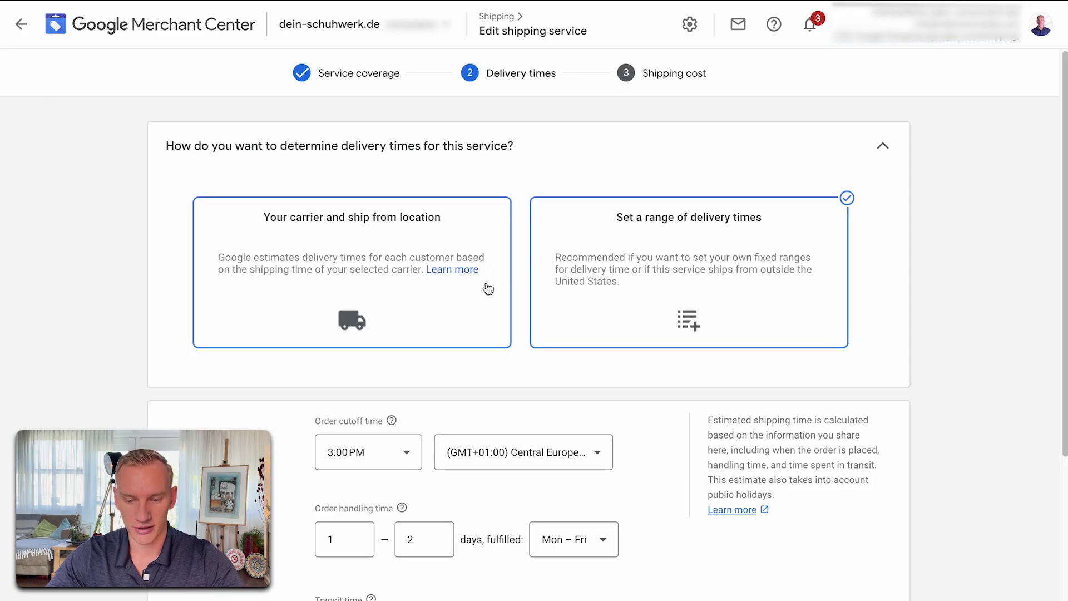
scroll(488, 289, down, 3)
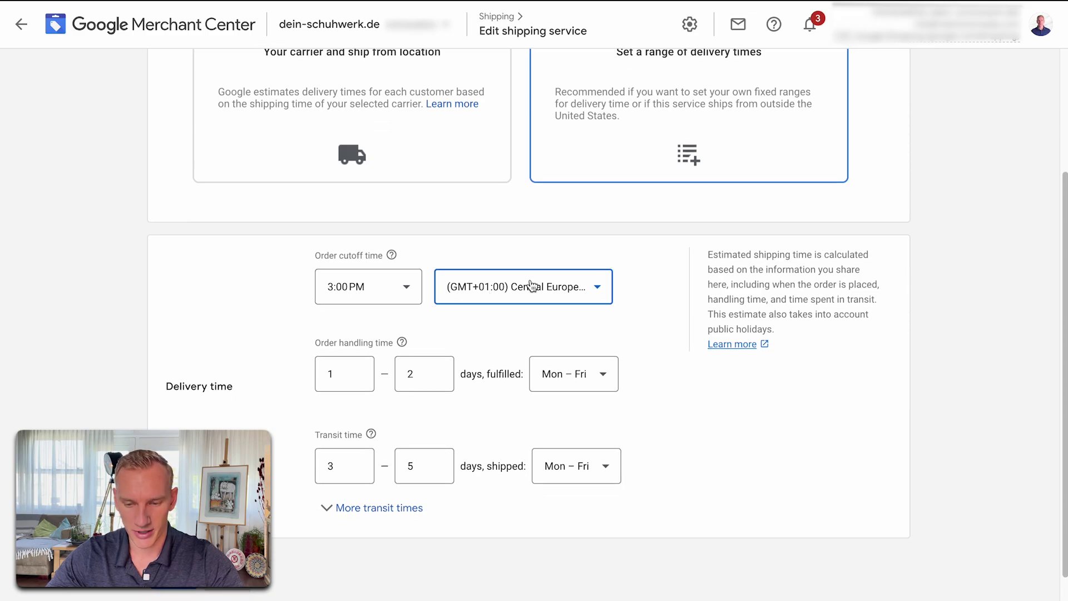
click(532, 286)
click(249, 291)
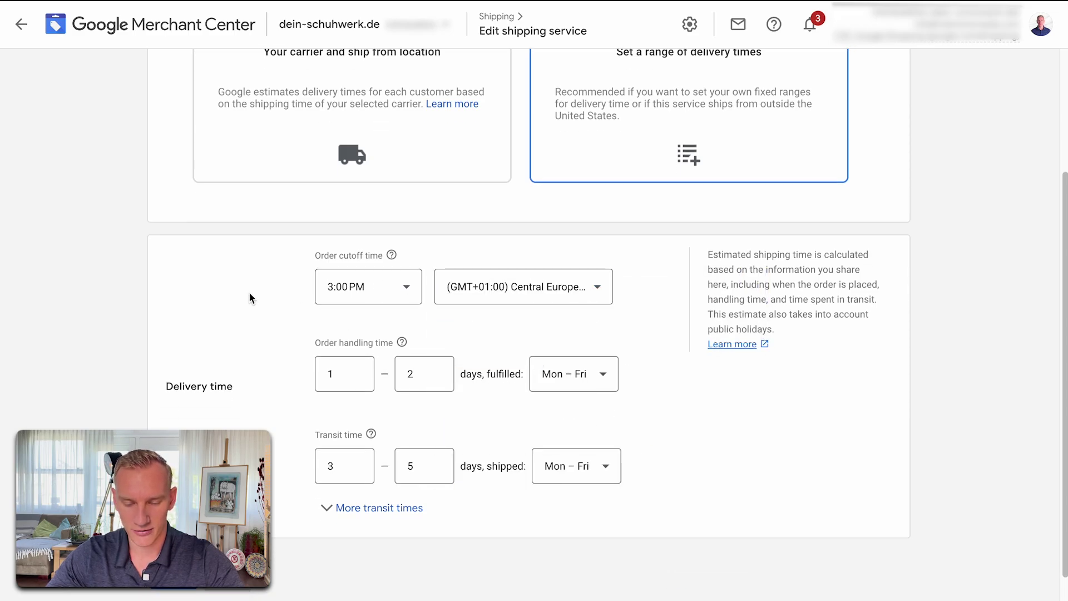
scroll(248, 292, down, 1)
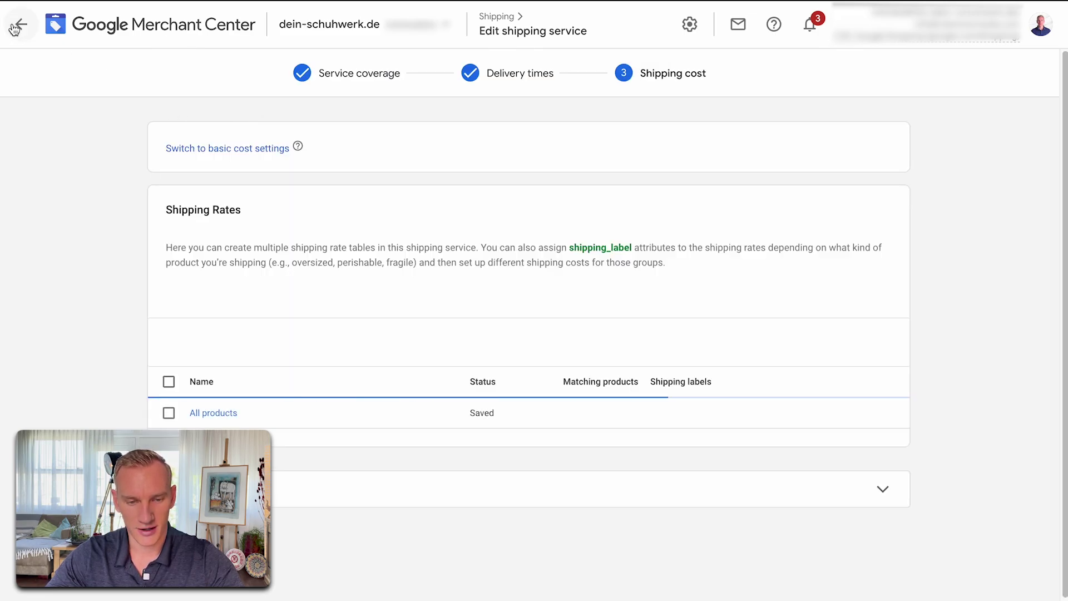
Leave the shipping service editor discarding changes, then go to the Returns settings
click(15, 24)
click(681, 348)
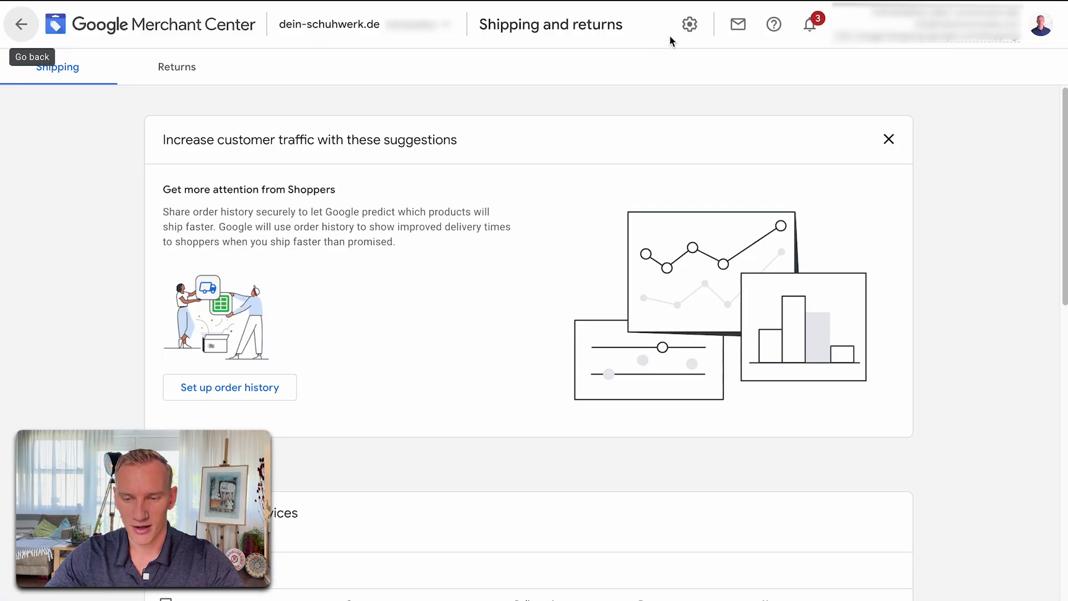
click(690, 24)
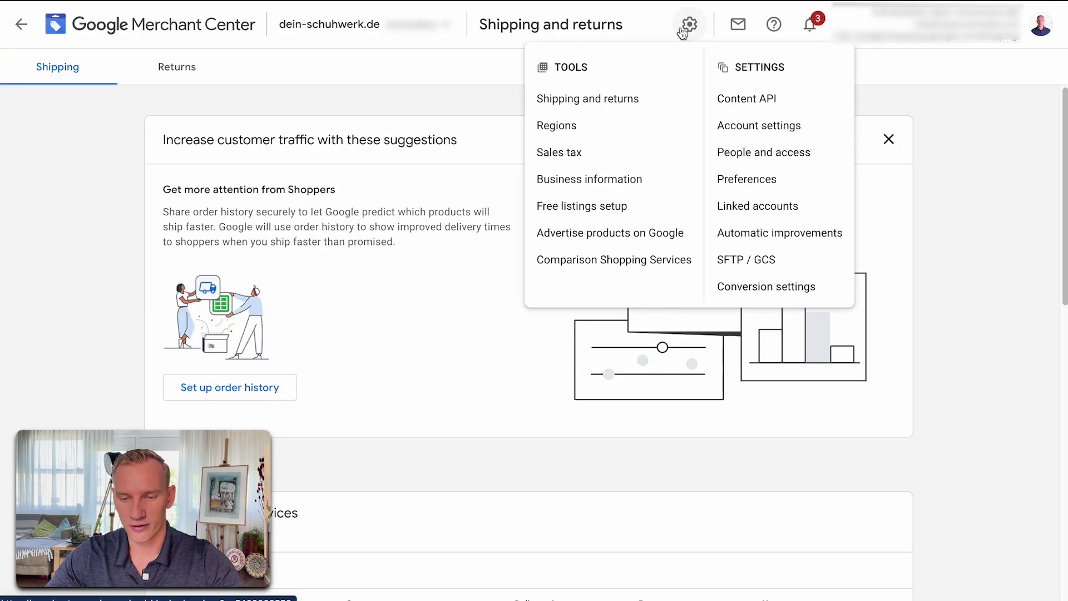
click(177, 69)
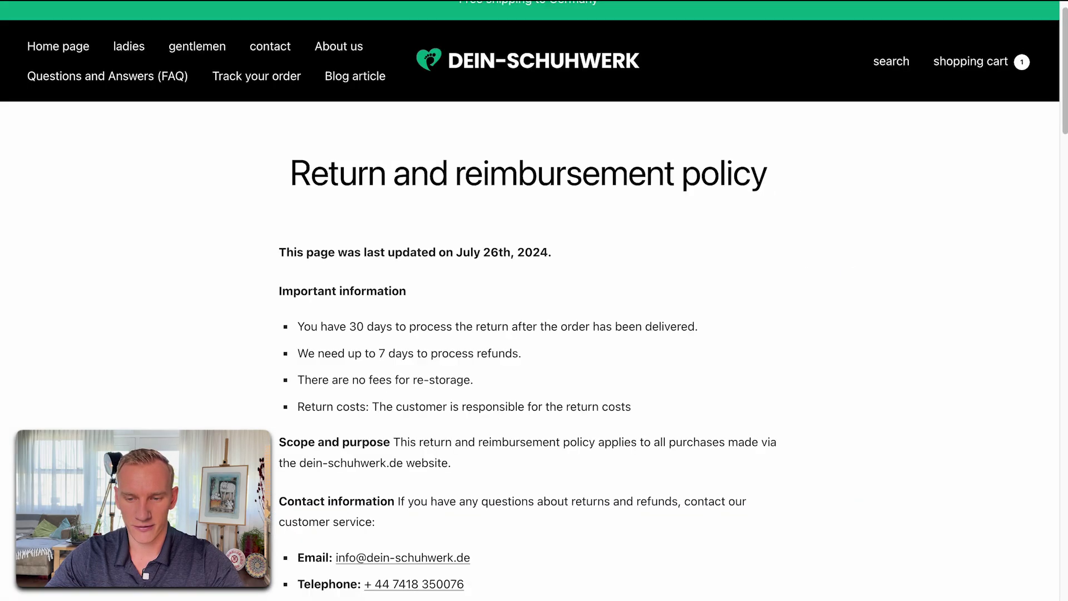
Check the return policy's 30-day window counted from when the order has been delivered
scroll(517, 282, down, 1)
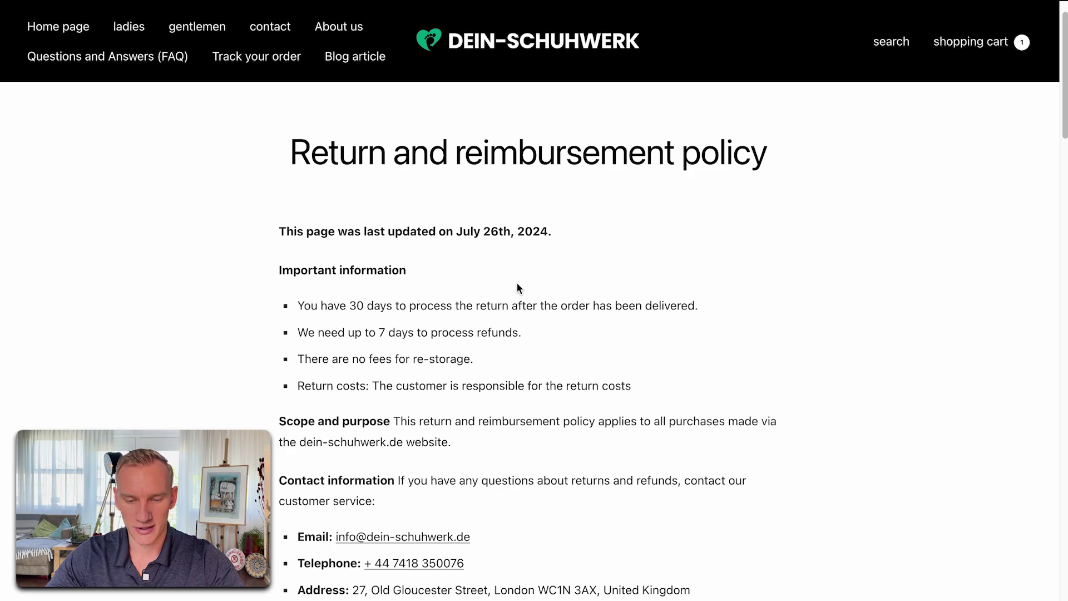
drag(367, 305, 352, 305)
click(578, 318)
drag(536, 299, 715, 299)
click(670, 285)
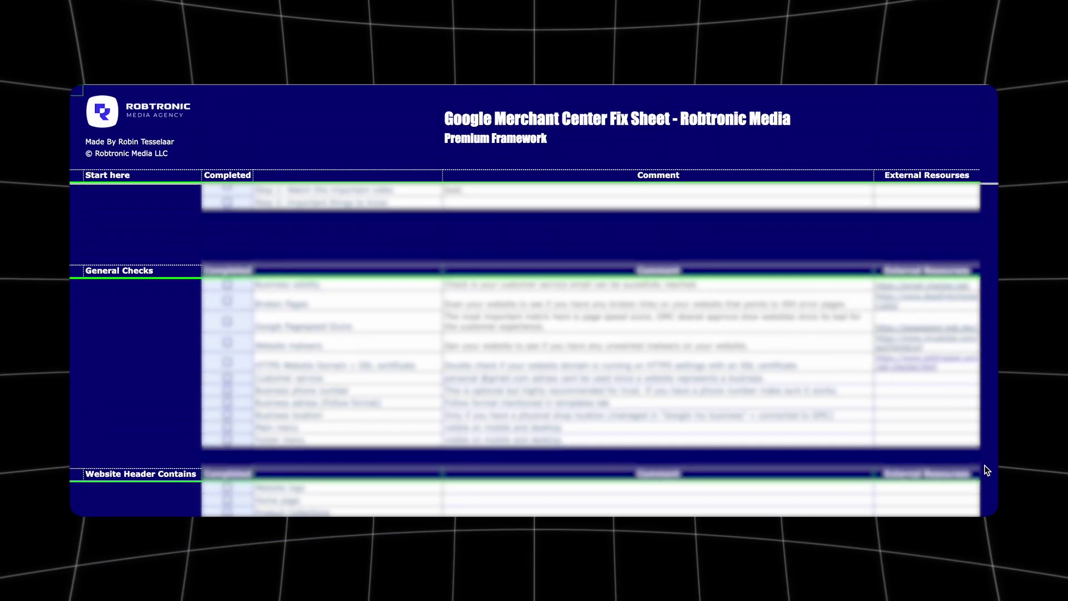
scroll(986, 470, down, 5)
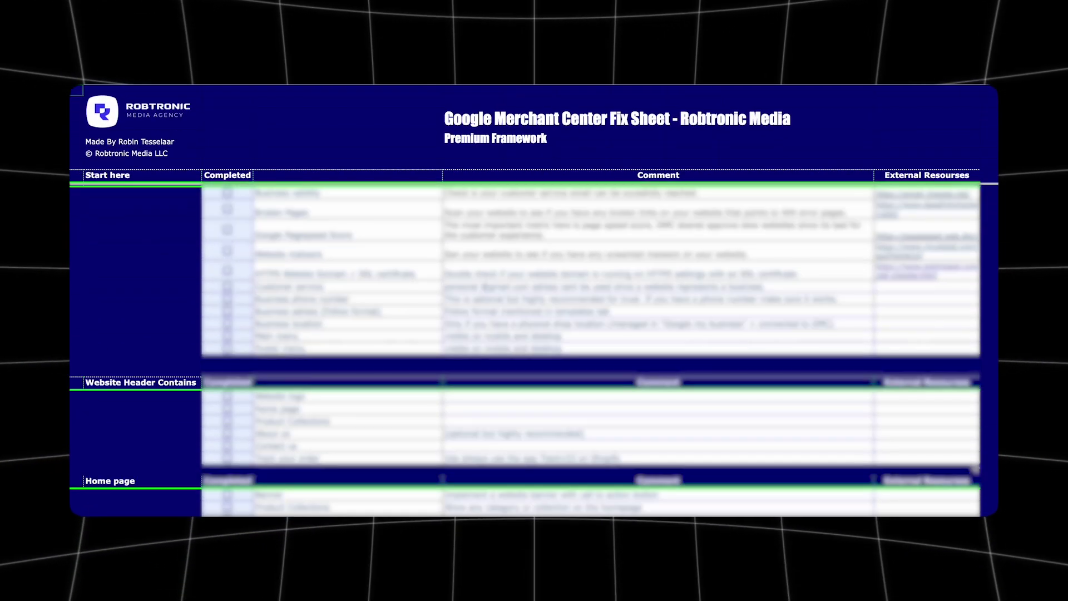
scroll(975, 467, down, 3)
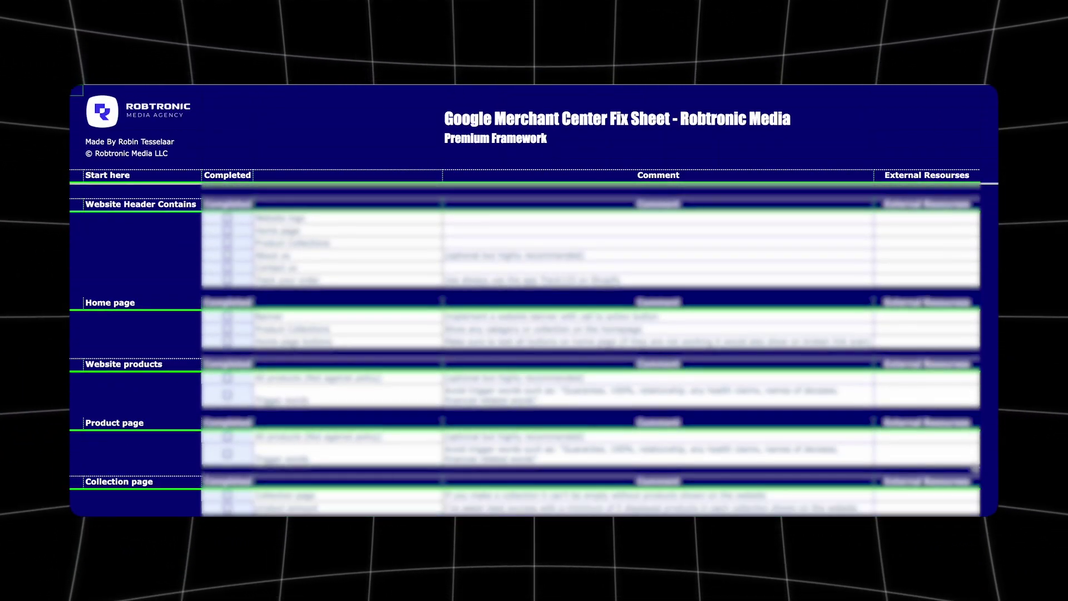
scroll(973, 465, down, 4)
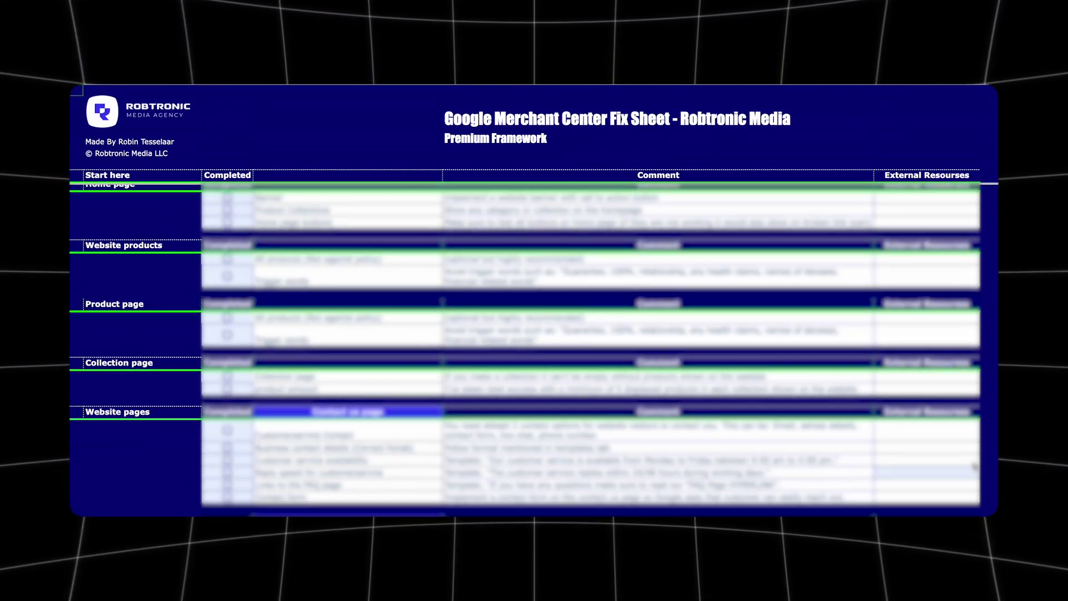
scroll(975, 468, down, 5)
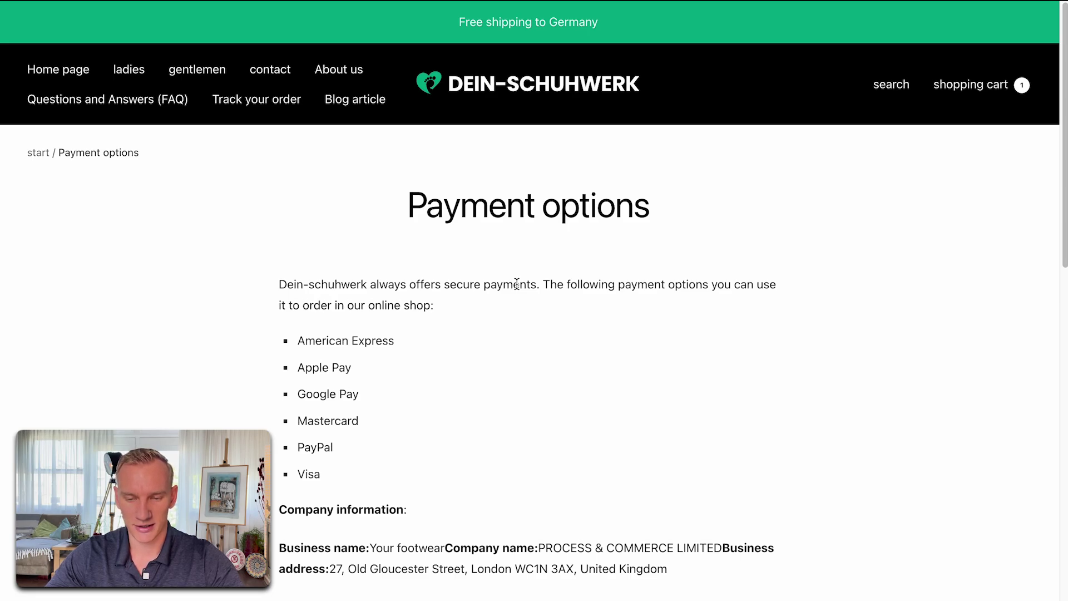
scroll(422, 348, down, 1)
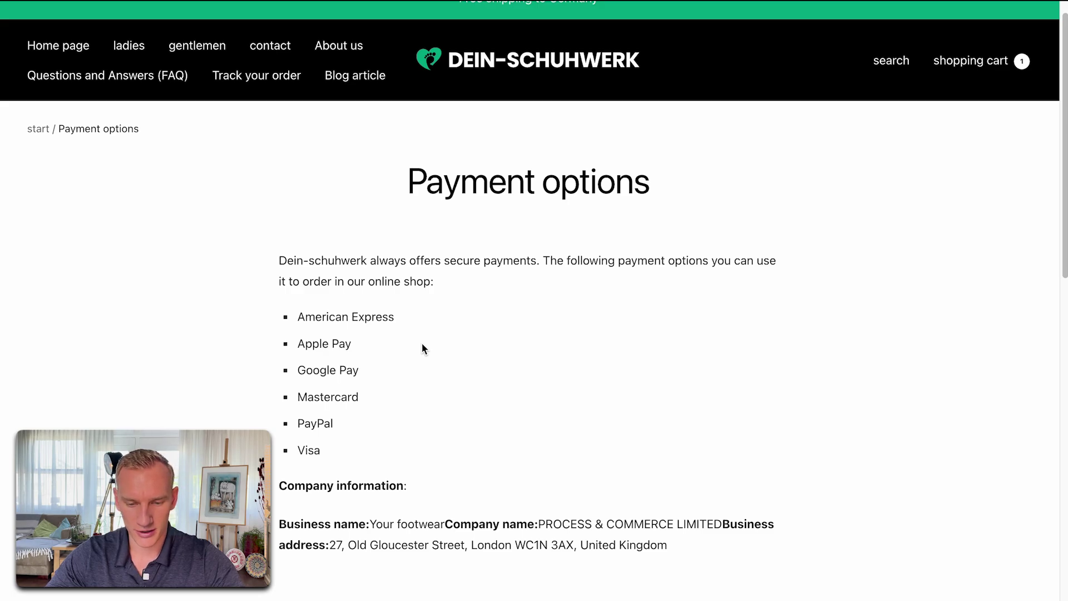
scroll(354, 348, down, 1)
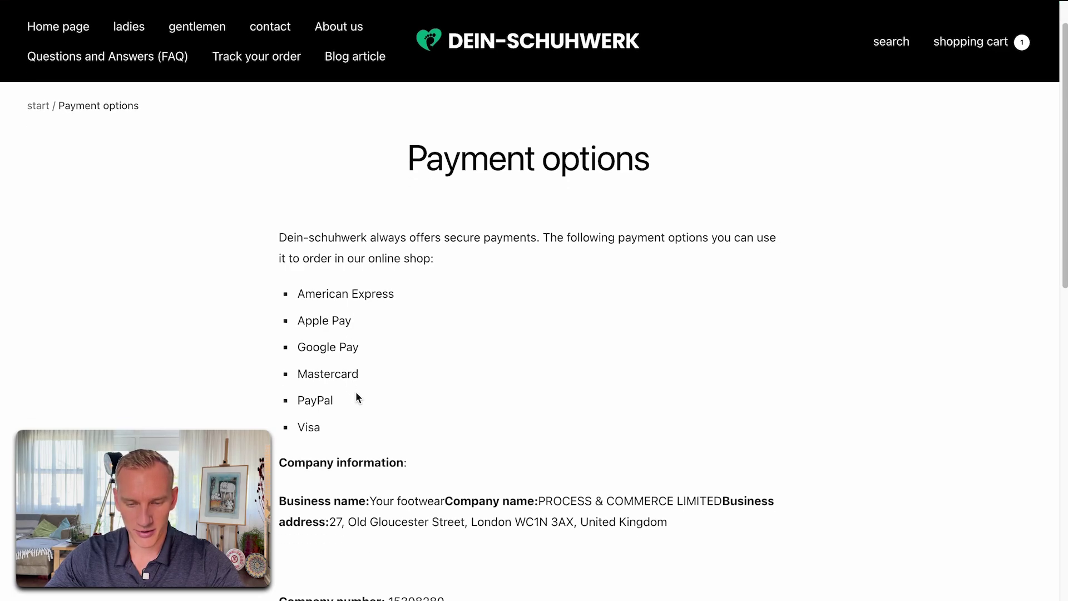
scroll(357, 395, down, 5)
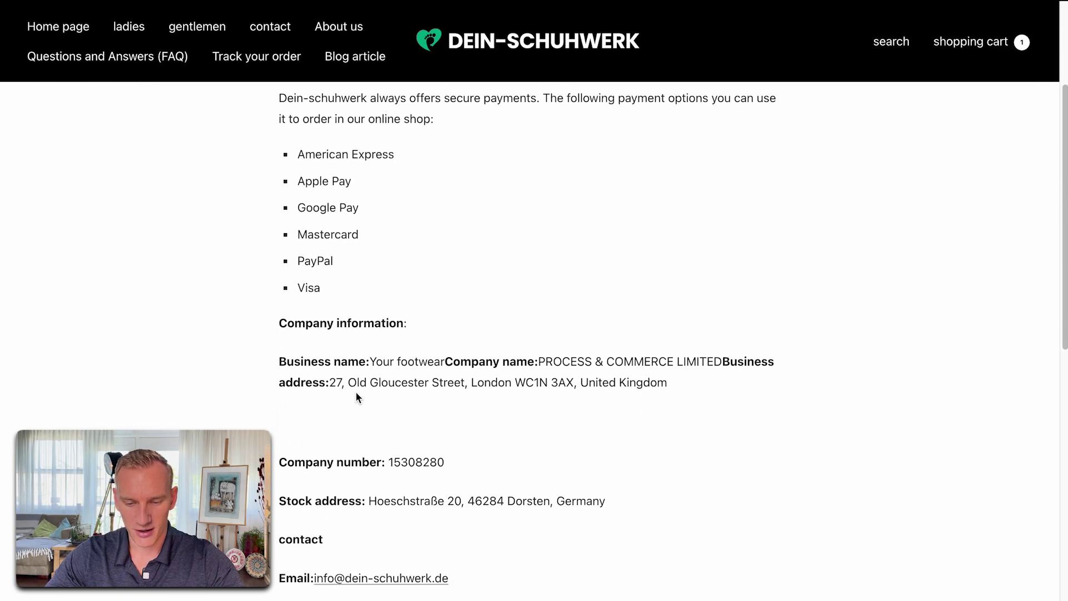
scroll(357, 396, down, 1)
scroll(549, 468, down, 2)
scroll(549, 467, up, 4)
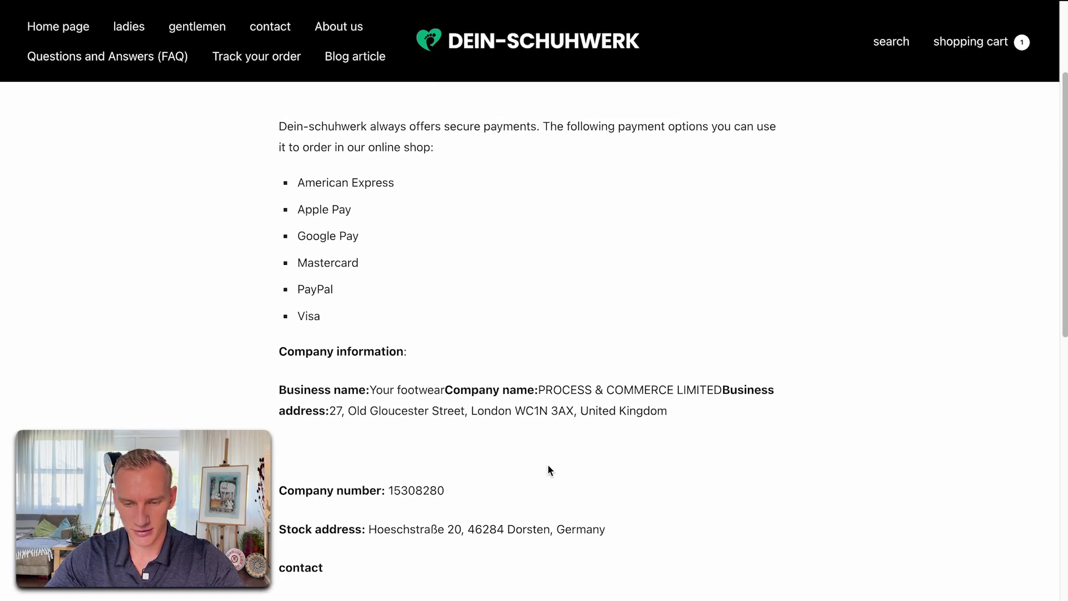
scroll(548, 466, up, 6)
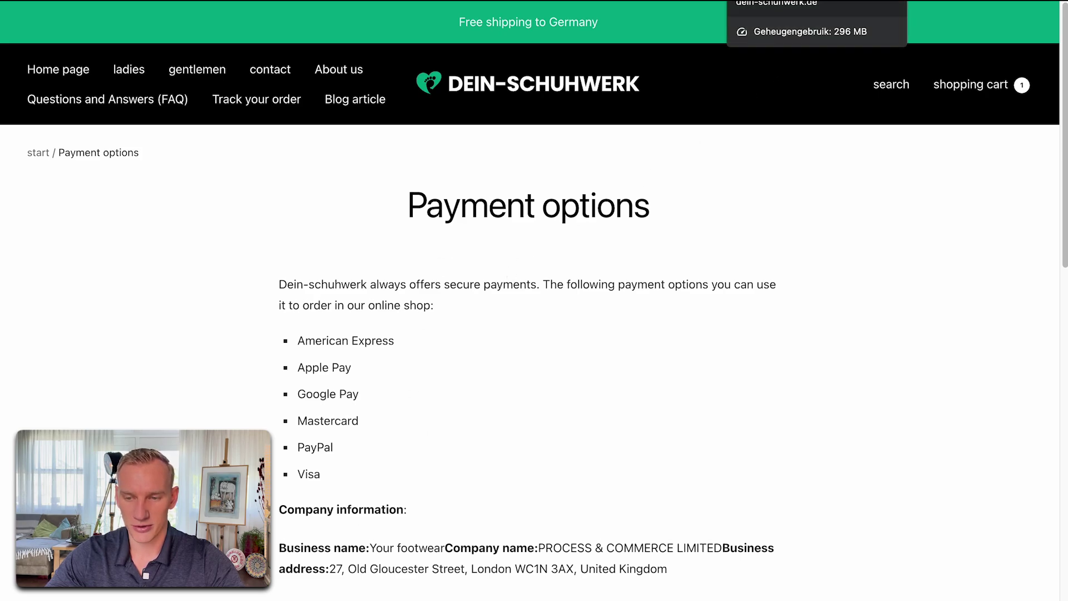
click(768, 3)
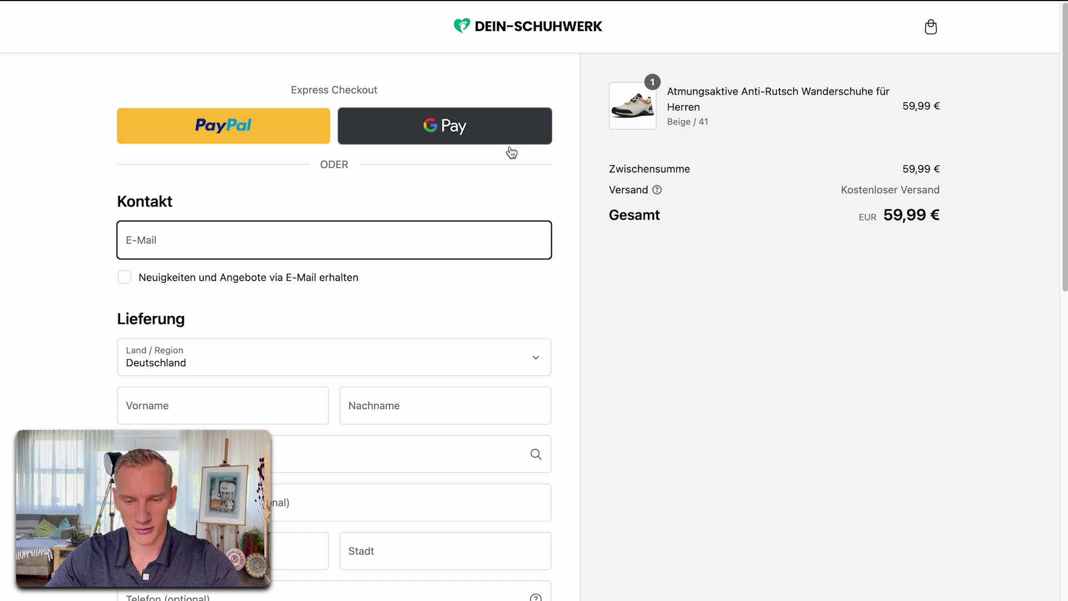
Review the checkout's free Versand, card or PayPal Zahlung and 59,99 € total
scroll(515, 248, down, 10)
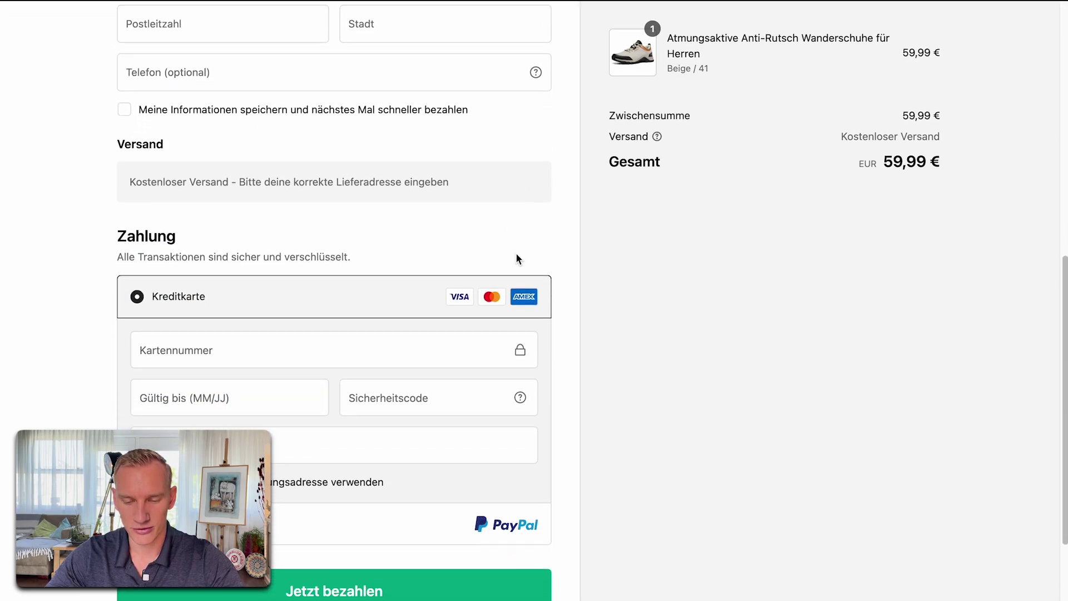
scroll(516, 253, down, 1)
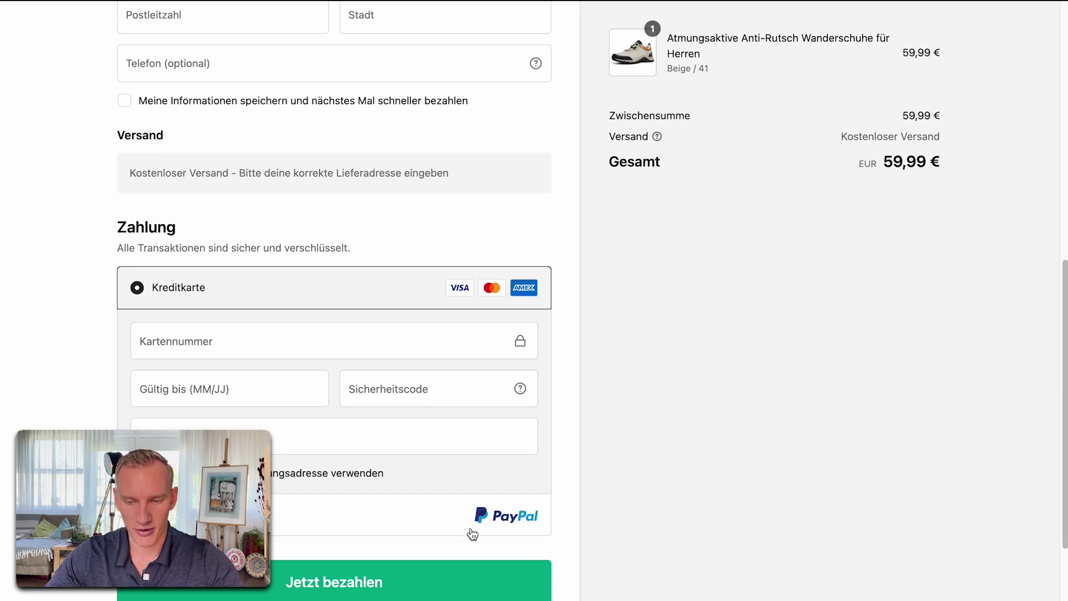
scroll(472, 534, up, 10)
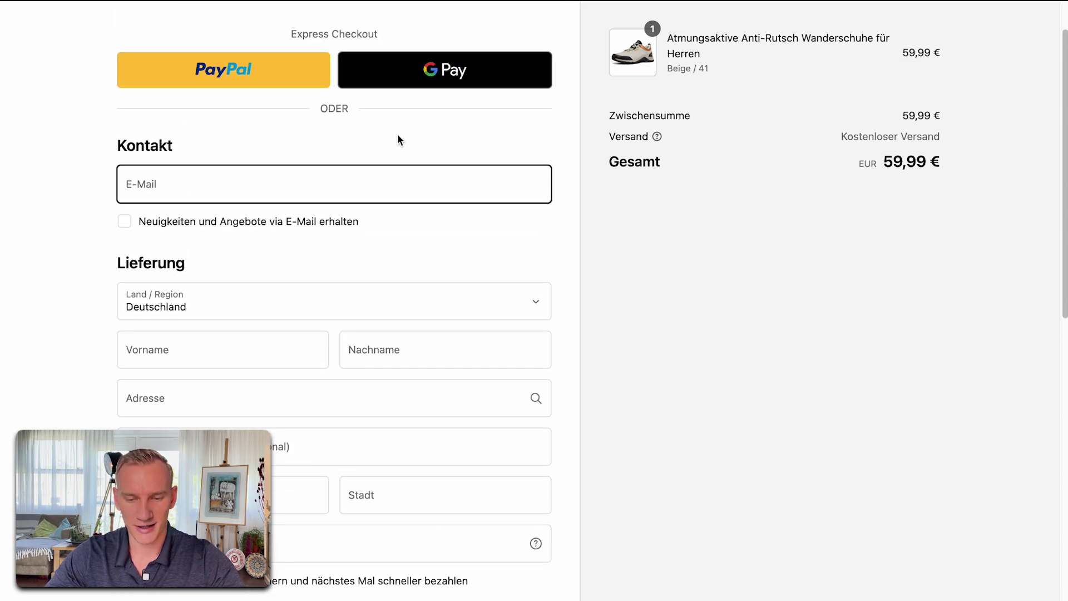
scroll(327, 102, down, 5)
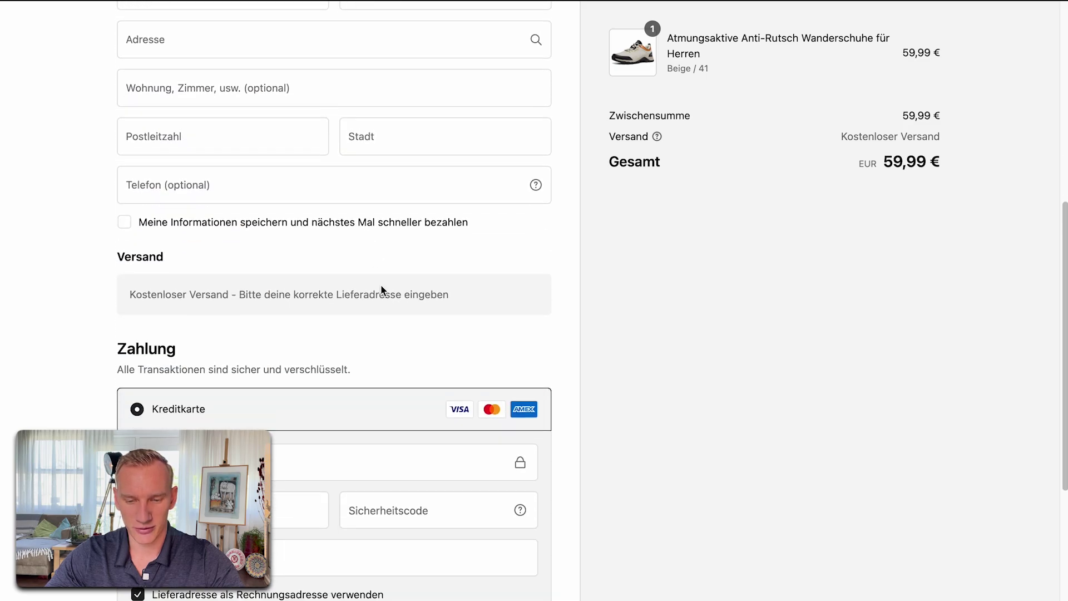
scroll(381, 287, up, 3)
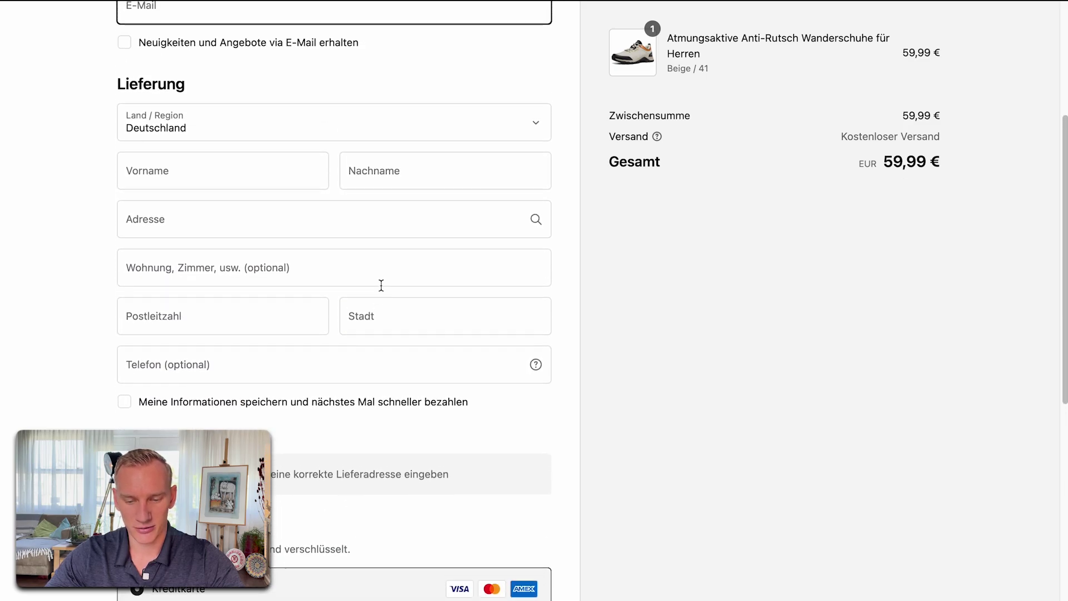
scroll(275, 523, down, 4)
scroll(369, 352, up, 5)
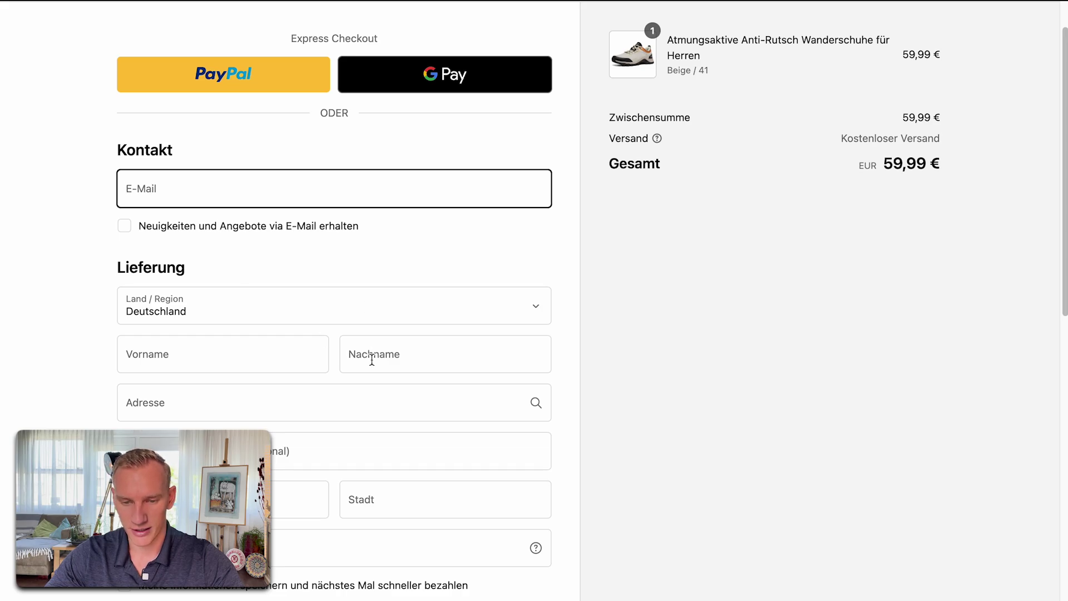
scroll(372, 360, down, 10)
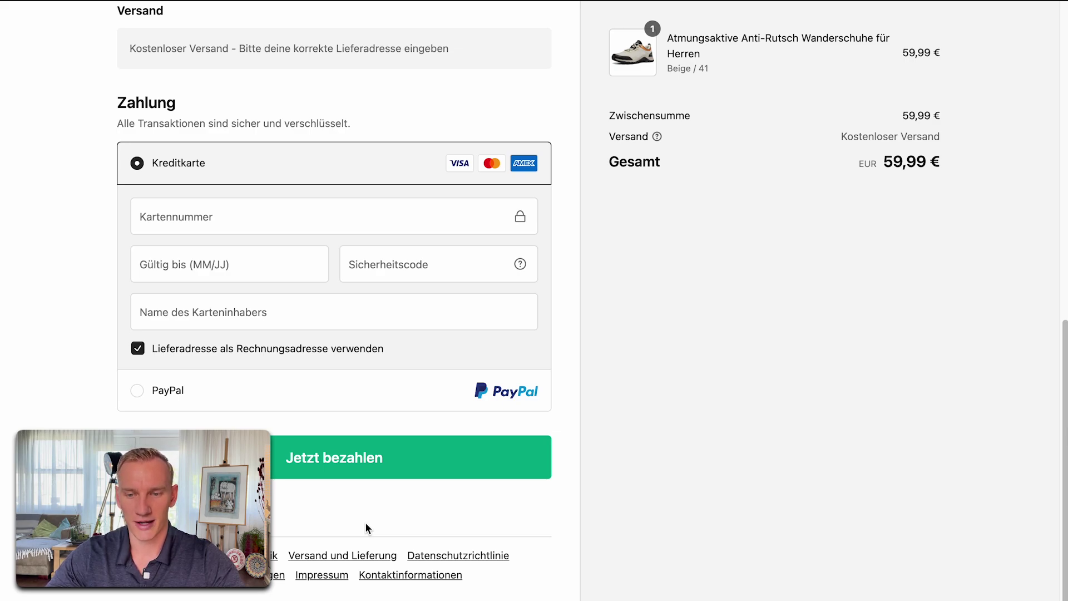
Return to the shop and open the Light waterproof women walking shoes page at 79.99 €
key(ctrl+Tab)
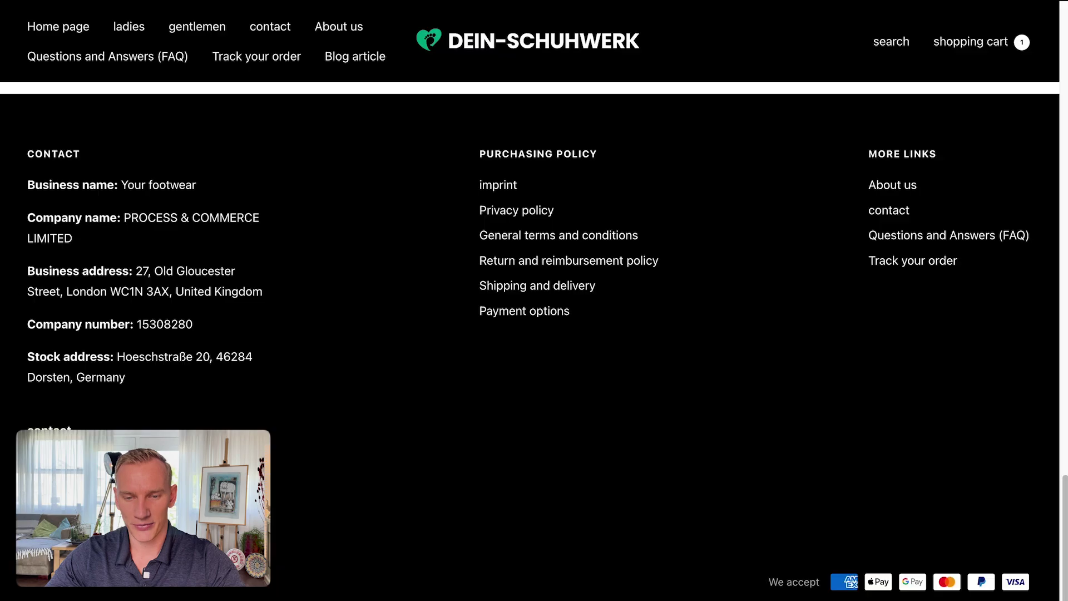
scroll(384, 313, up, 15)
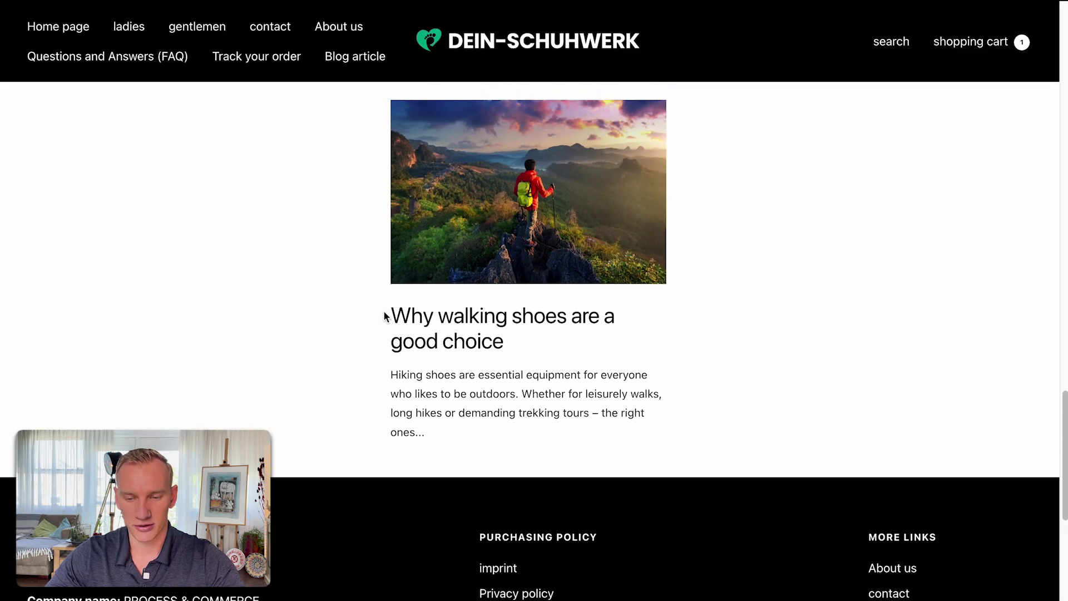
scroll(384, 313, down, 5)
click(451, 278)
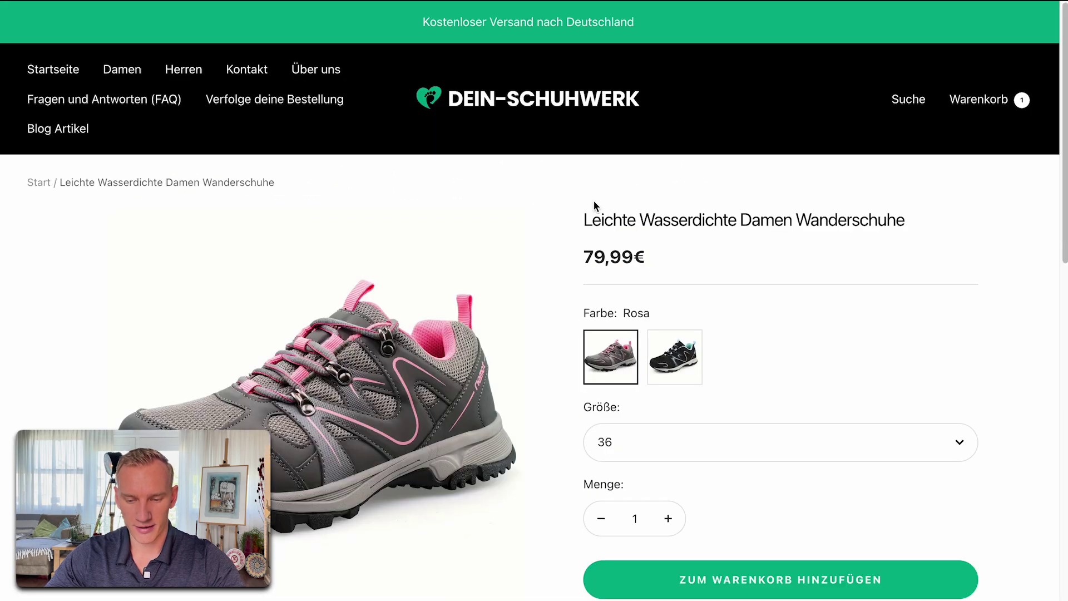
scroll(594, 206, down, 3)
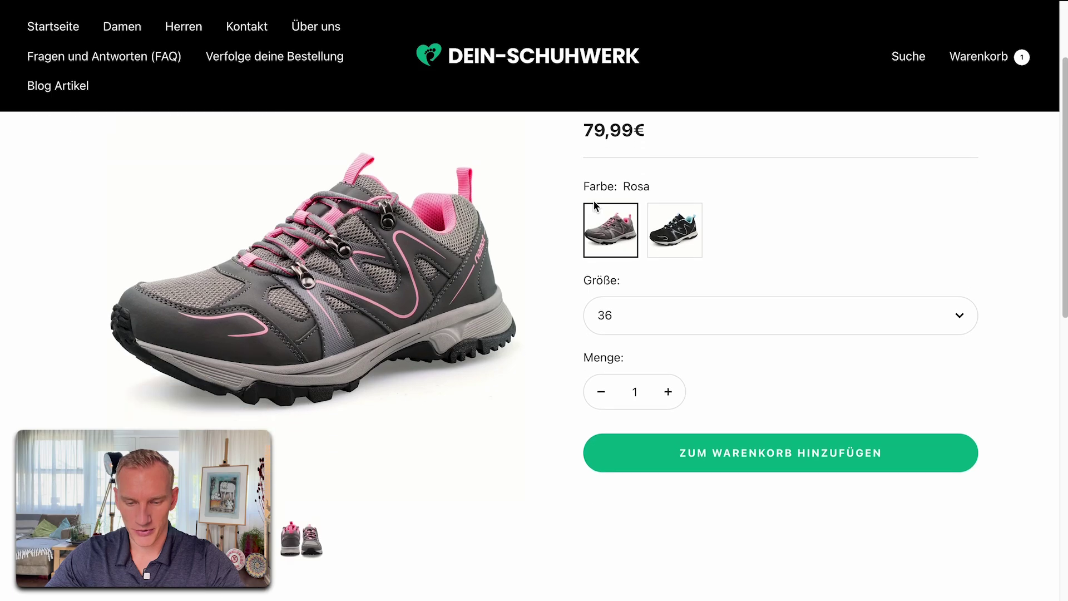
scroll(595, 206, up, 1)
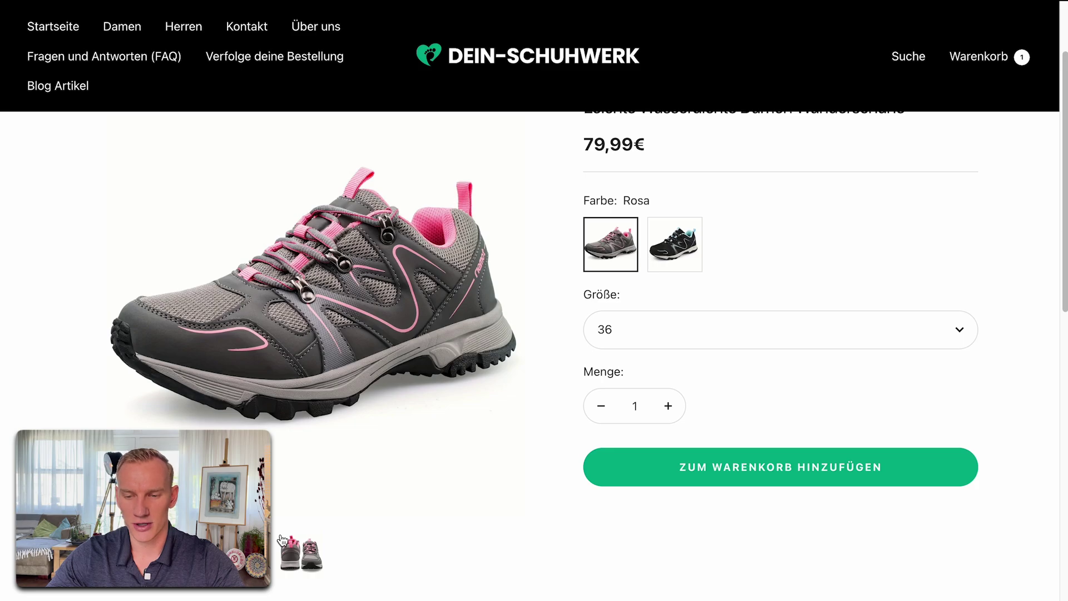
scroll(422, 533, up, 3)
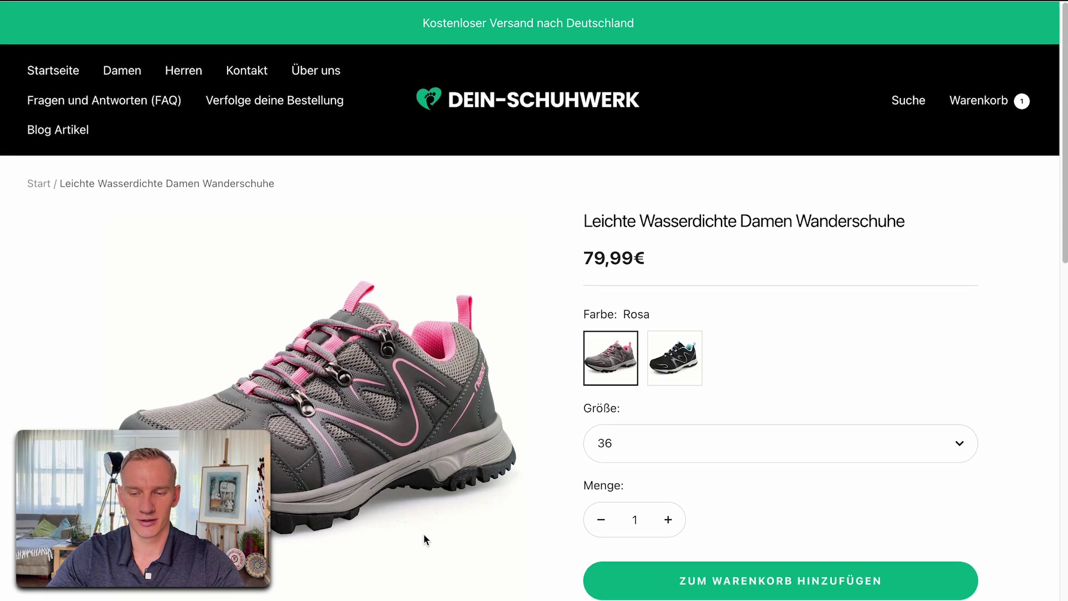
scroll(439, 447, down, 1)
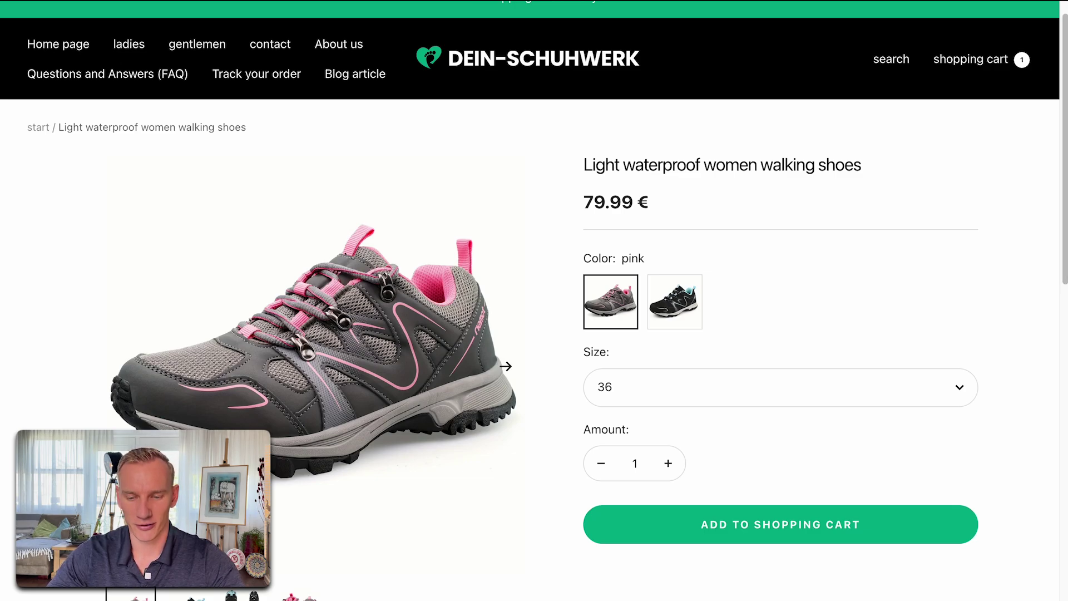
scroll(488, 282, down, 1)
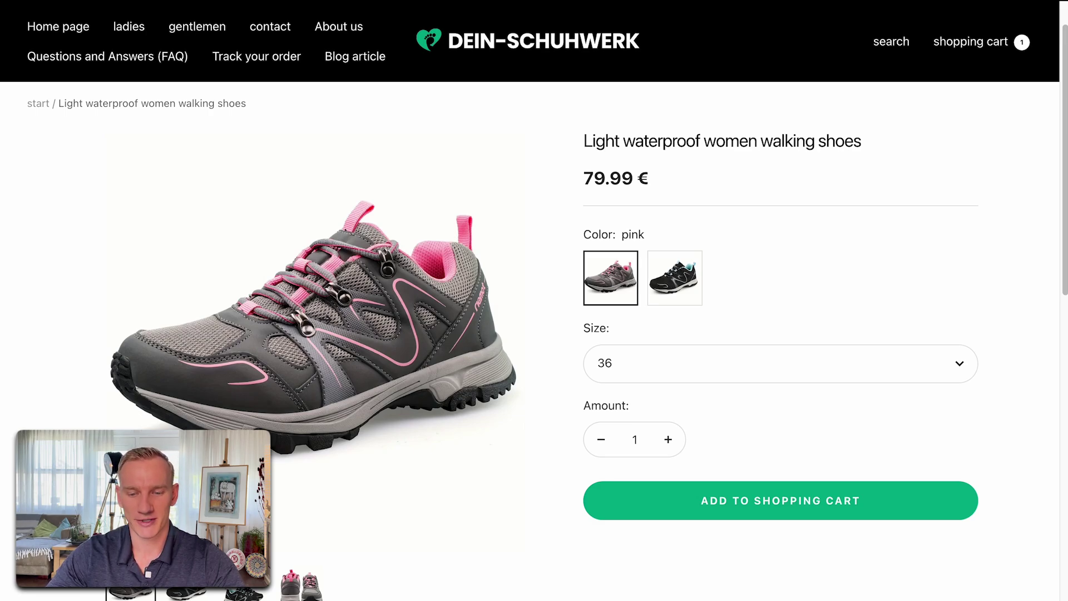
scroll(534, 311, down, 1)
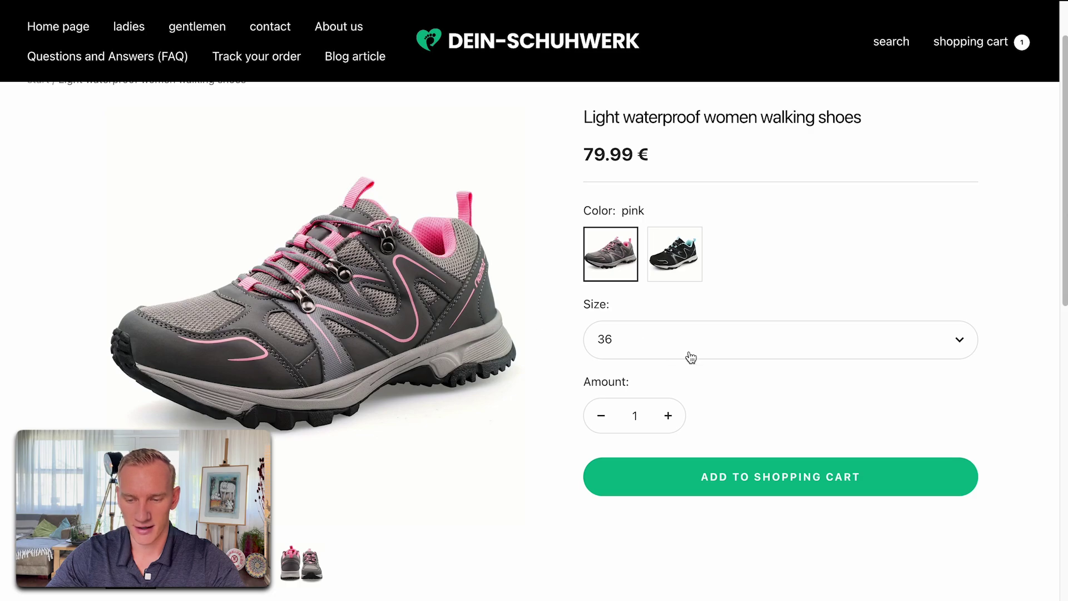
Switch the shoe to blue and check the Size list, keeping size 36
click(673, 243)
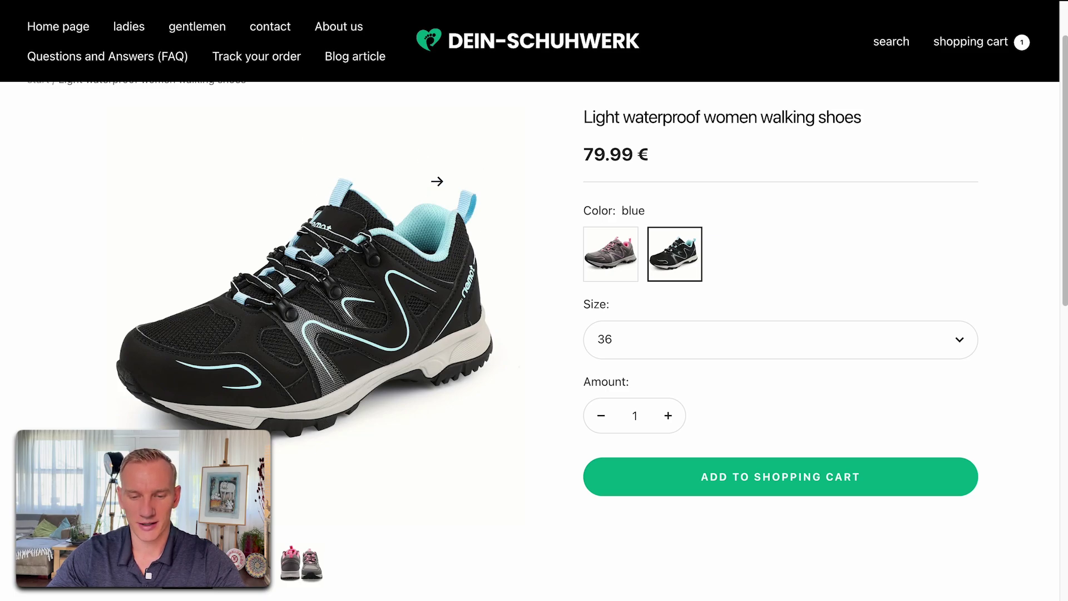
scroll(543, 304, up, 1)
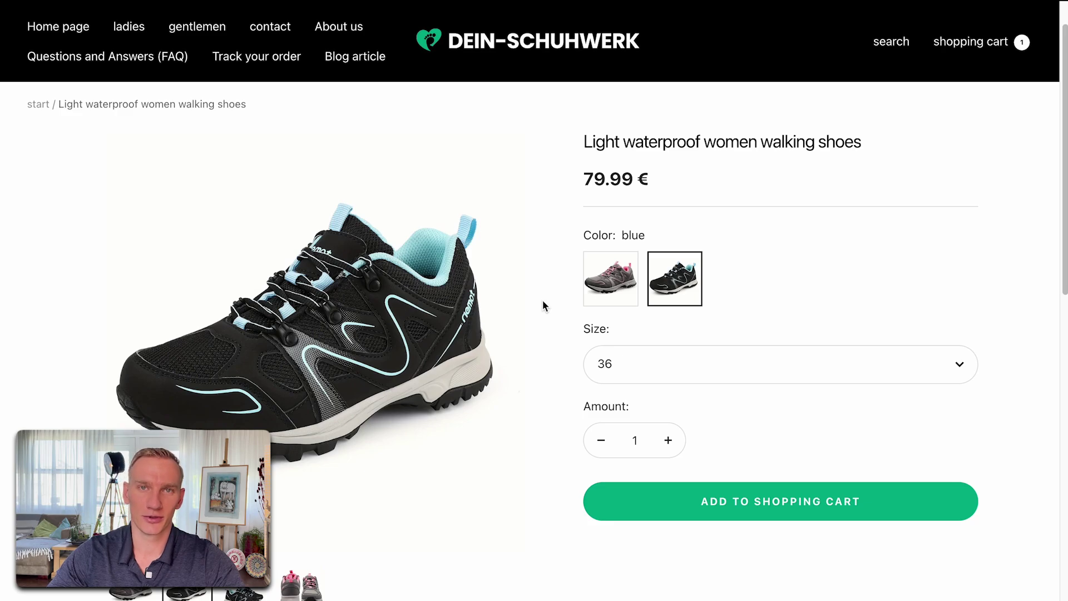
scroll(544, 305, down, 2)
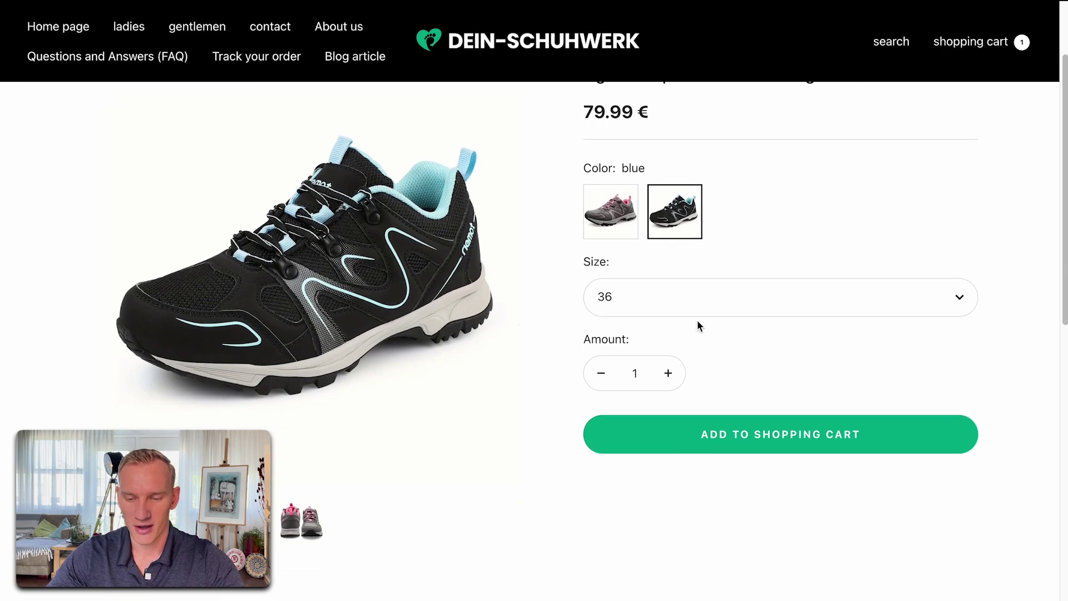
click(680, 310)
scroll(737, 427, down, 2)
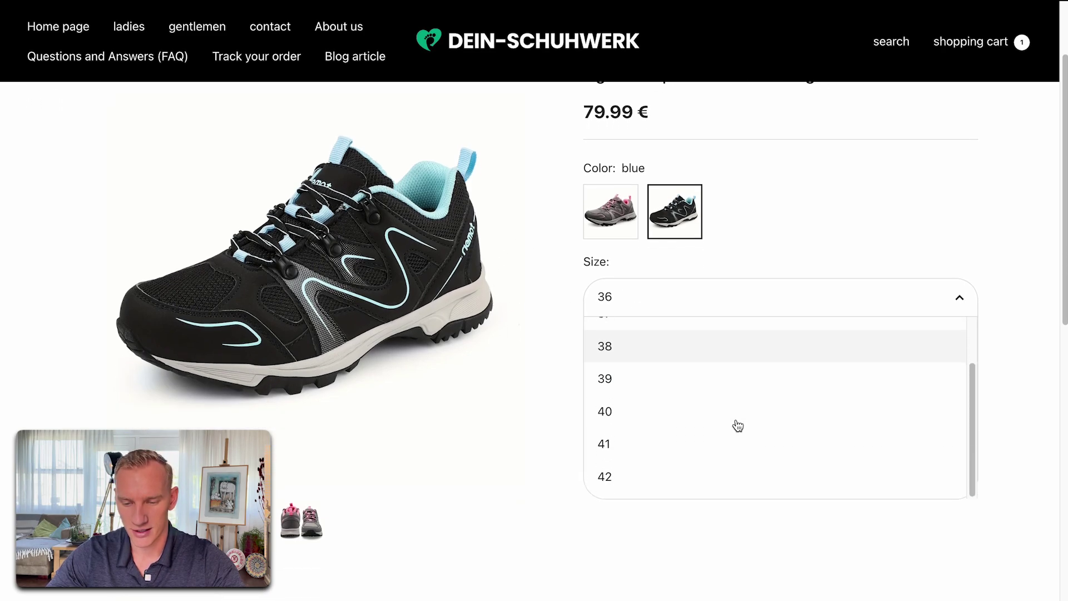
click(826, 264)
Test the quantity up to 3 and back to 1, read the description, then add to cart
click(668, 373)
click(668, 373)
click(602, 373)
click(602, 373)
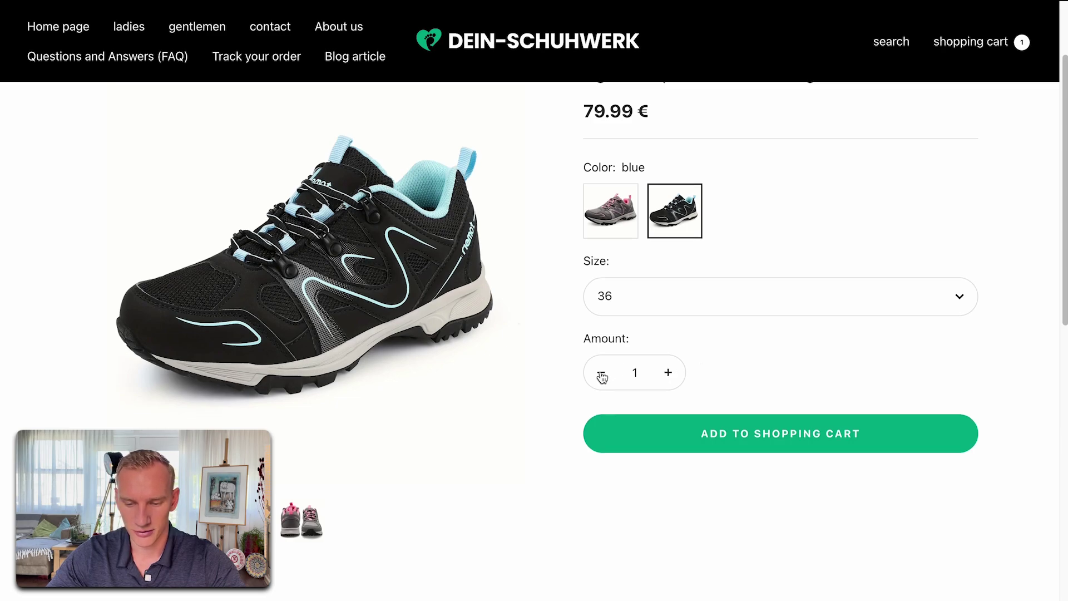
scroll(602, 377, down, 5)
scroll(602, 377, down, 1)
scroll(601, 376, up, 1)
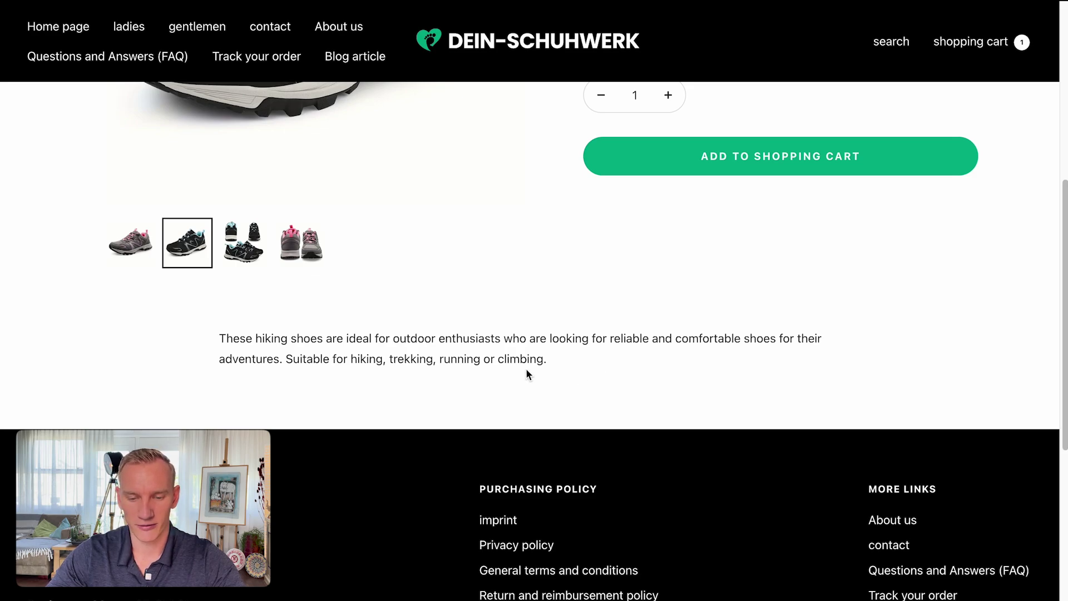
scroll(527, 371, up, 1)
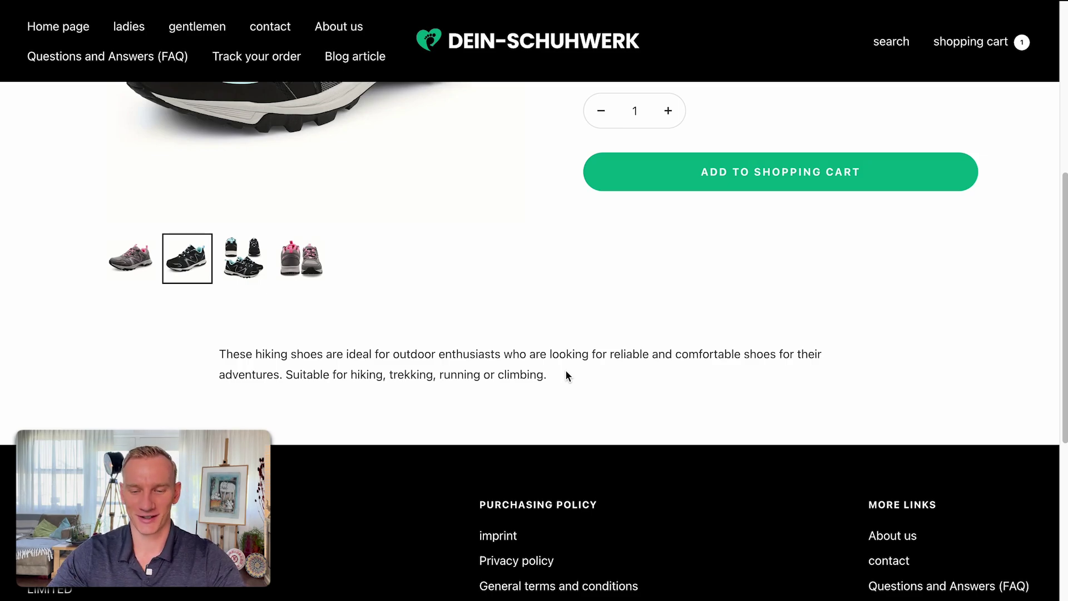
scroll(576, 314, up, 6)
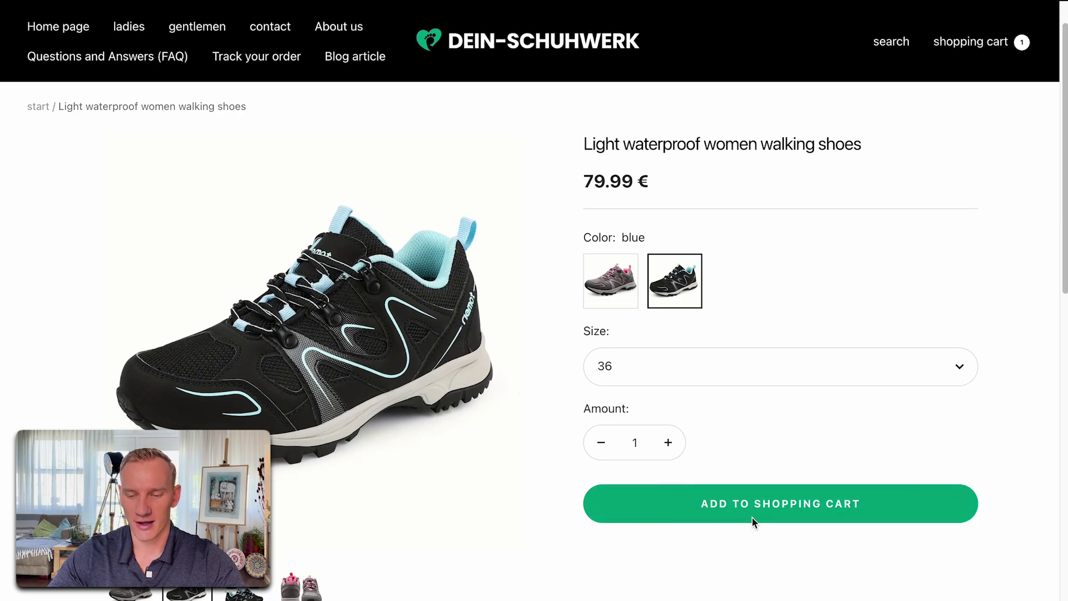
click(754, 504)
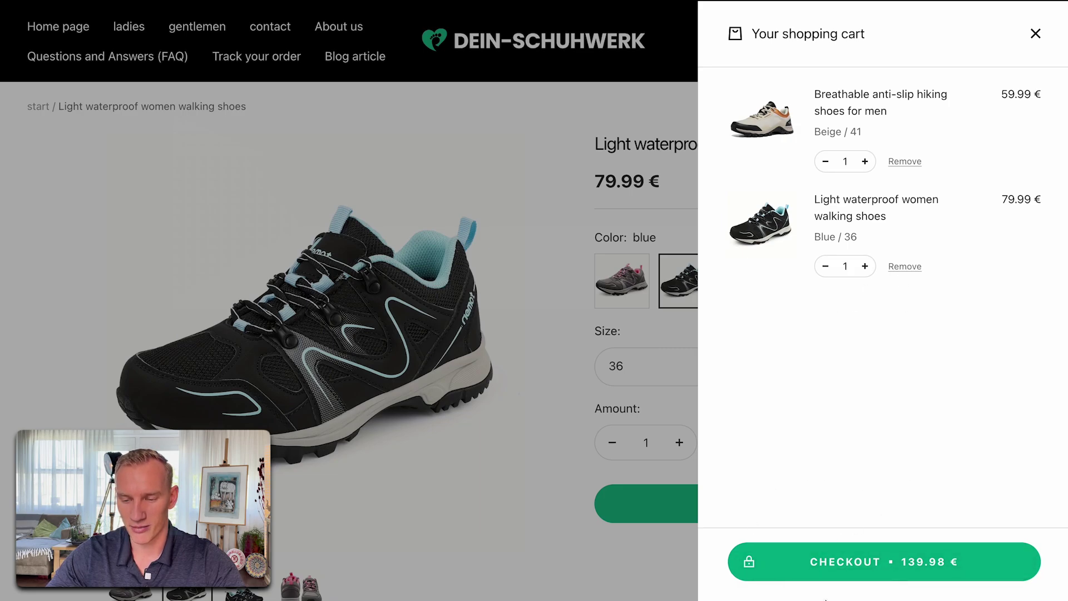
Close the cart drawer holding two pairs at 139.98 € and go to order tracking
click(1037, 38)
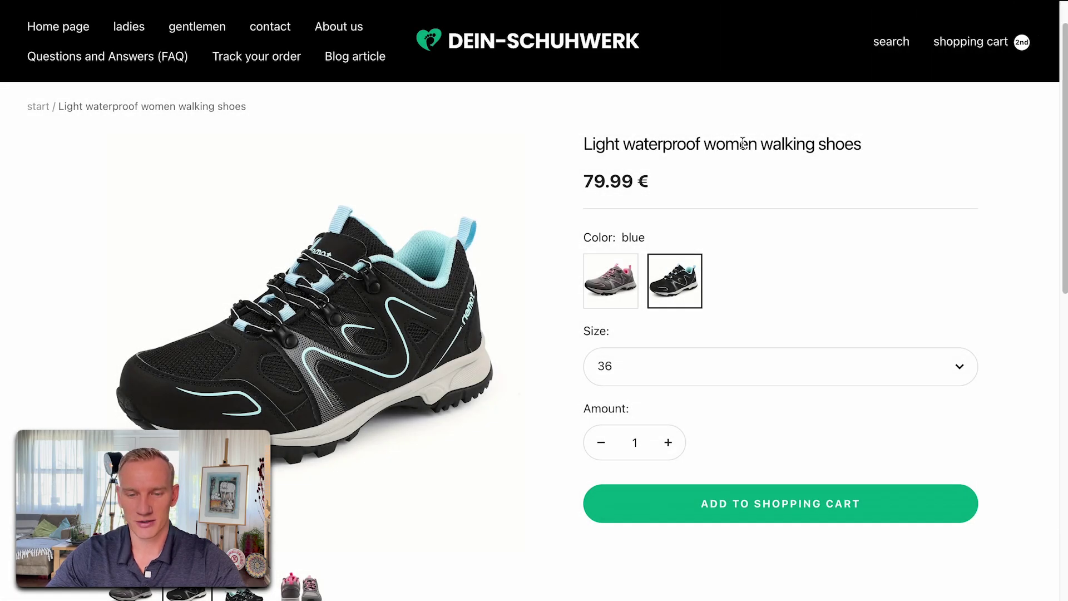
click(259, 58)
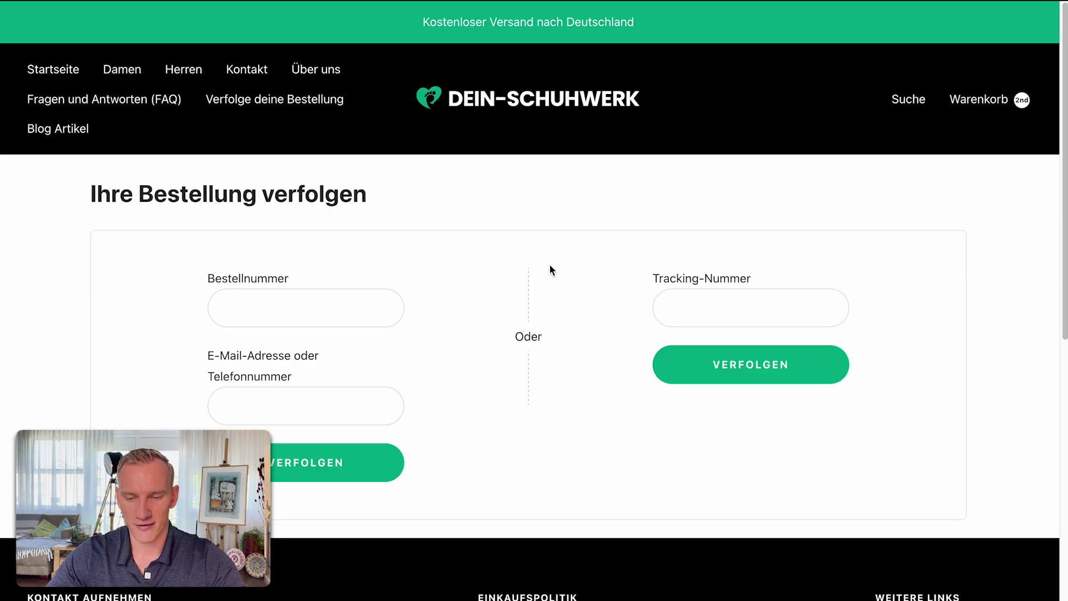
Open the FAQ and read answers on 3-5 day shipping, 30-day guarantee, payments, tracking and order changes
scroll(550, 269, down, 1)
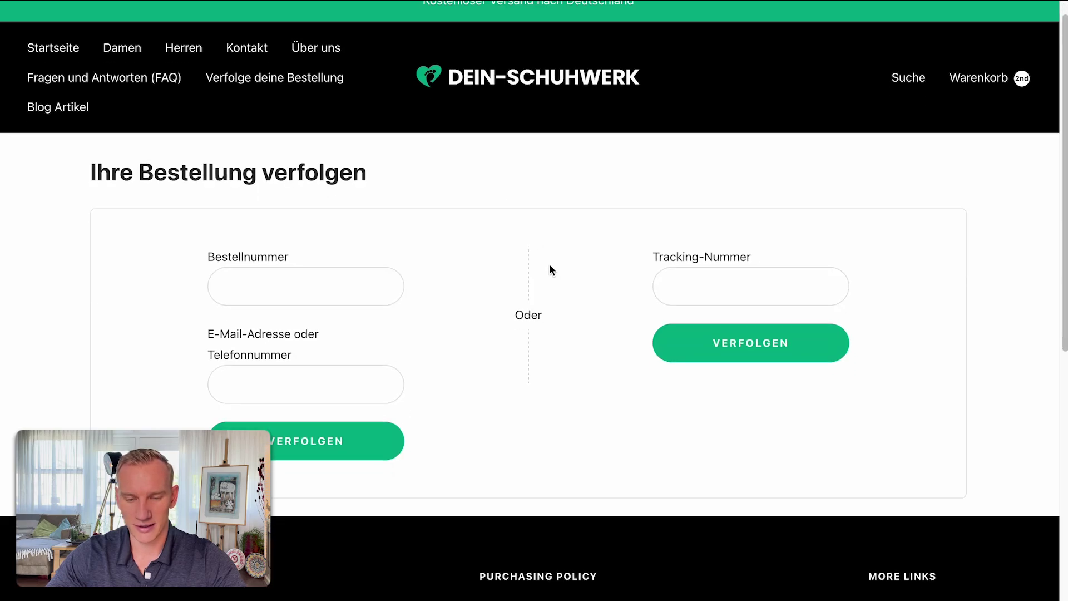
scroll(550, 269, up, 1)
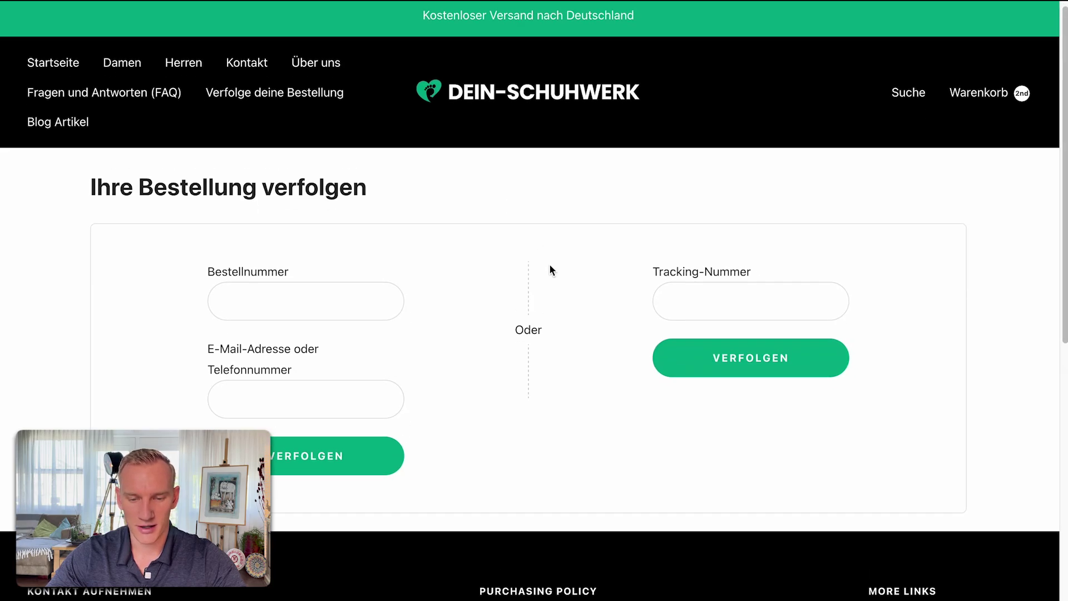
click(126, 93)
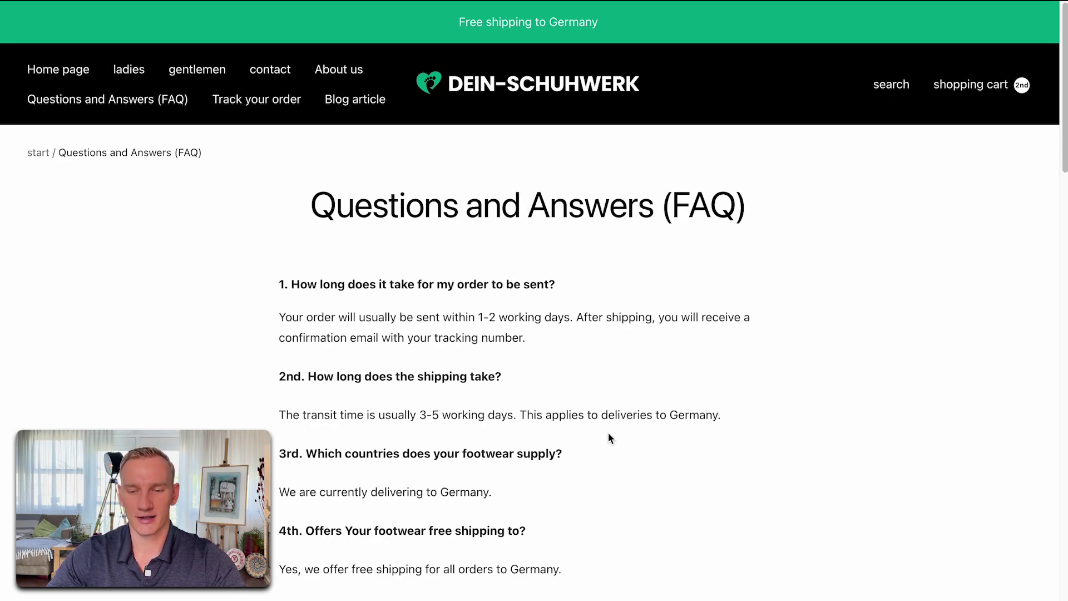
scroll(565, 388, down, 1)
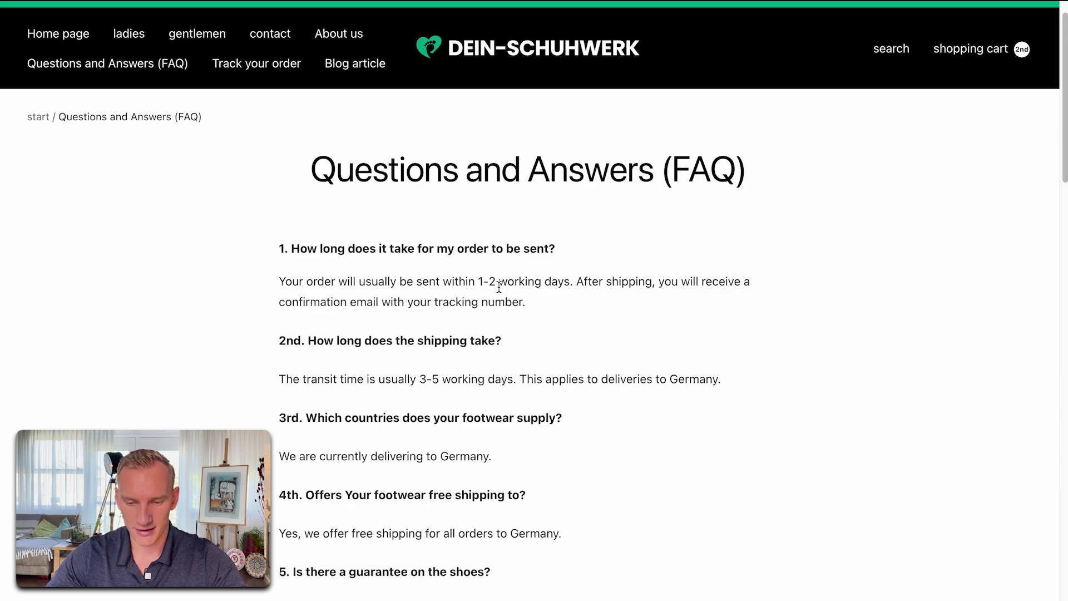
scroll(575, 296, down, 1)
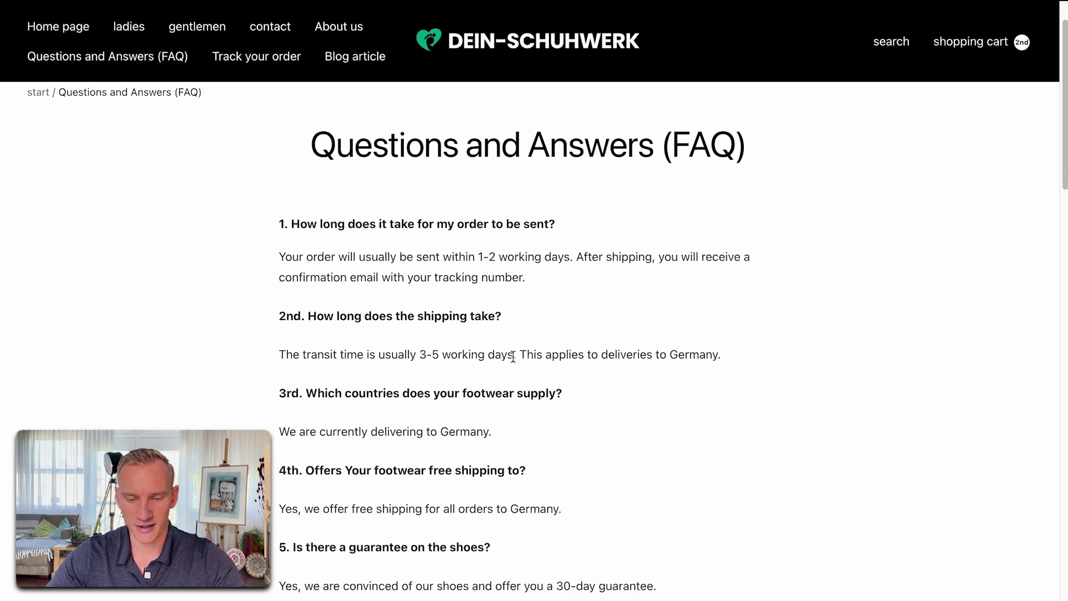
scroll(513, 356, down, 2)
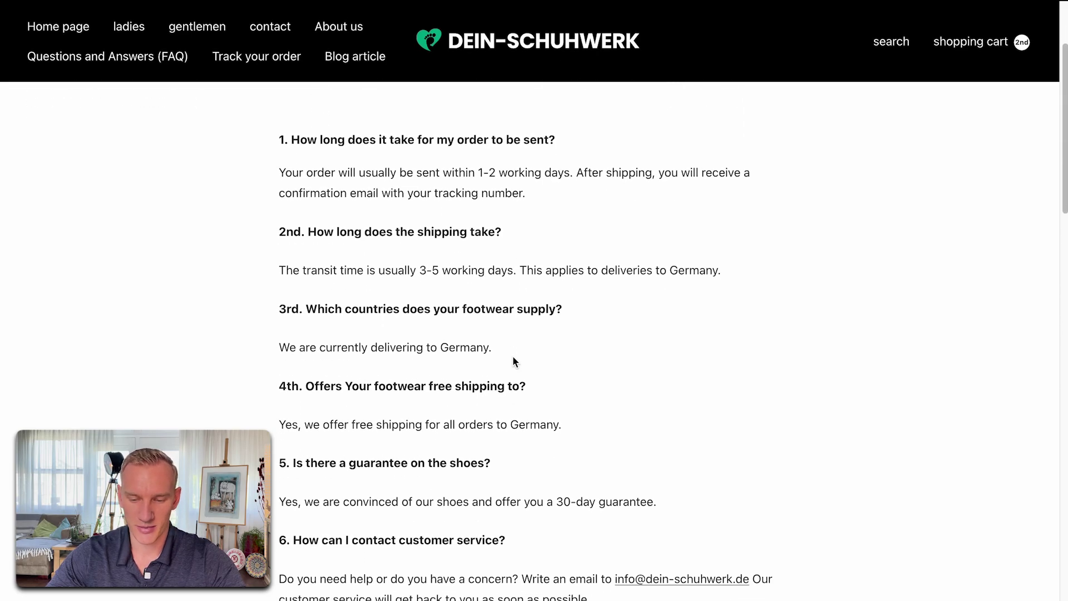
scroll(512, 355, down, 2)
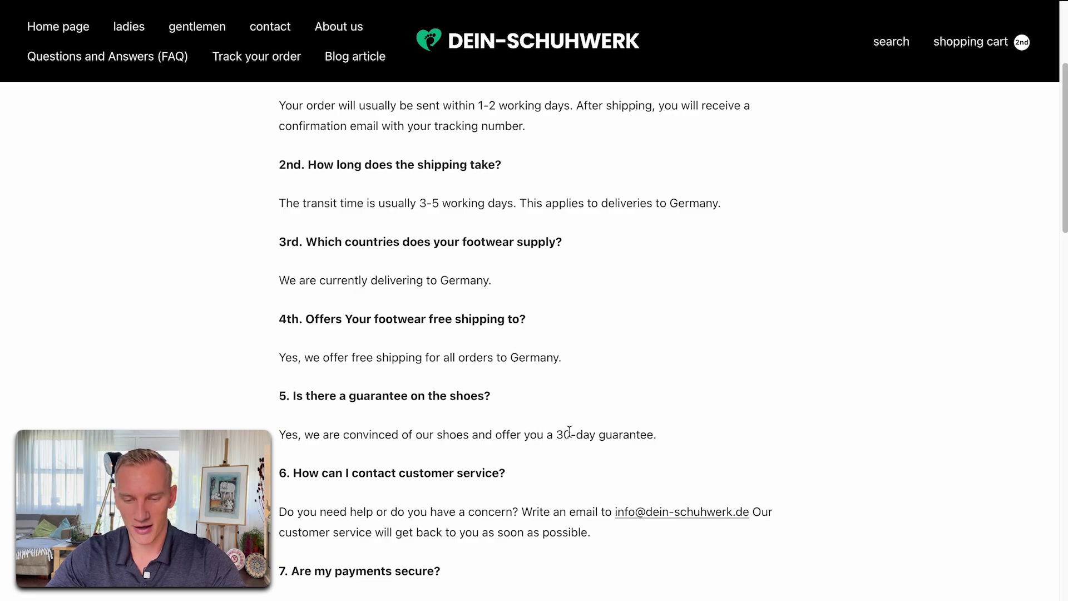
scroll(517, 413, down, 2)
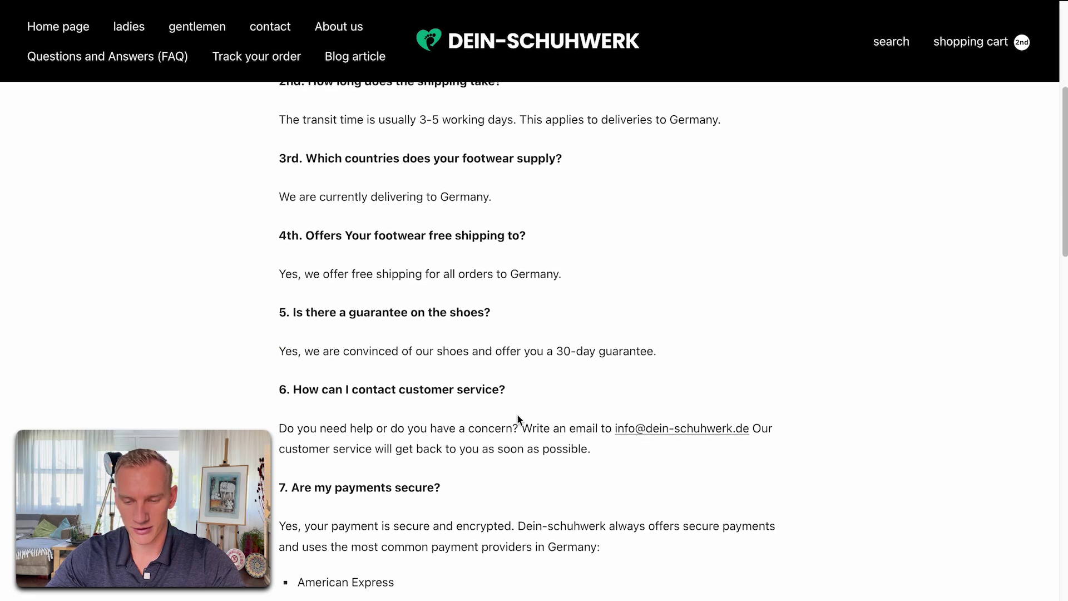
scroll(517, 412, down, 3)
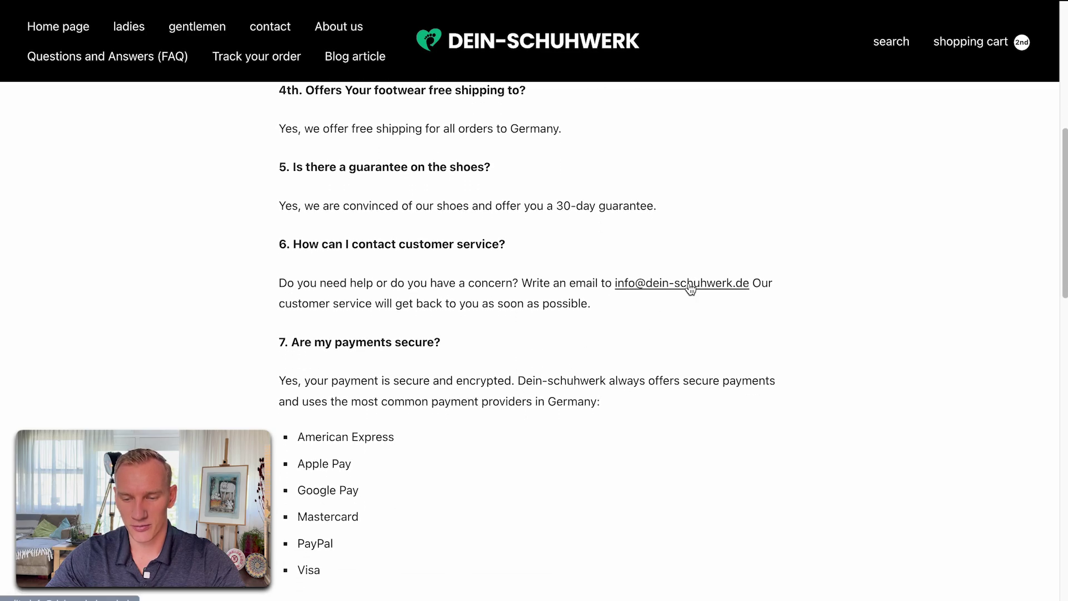
scroll(463, 339, down, 8)
scroll(463, 339, up, 2)
scroll(463, 339, down, 3)
scroll(465, 340, down, 1)
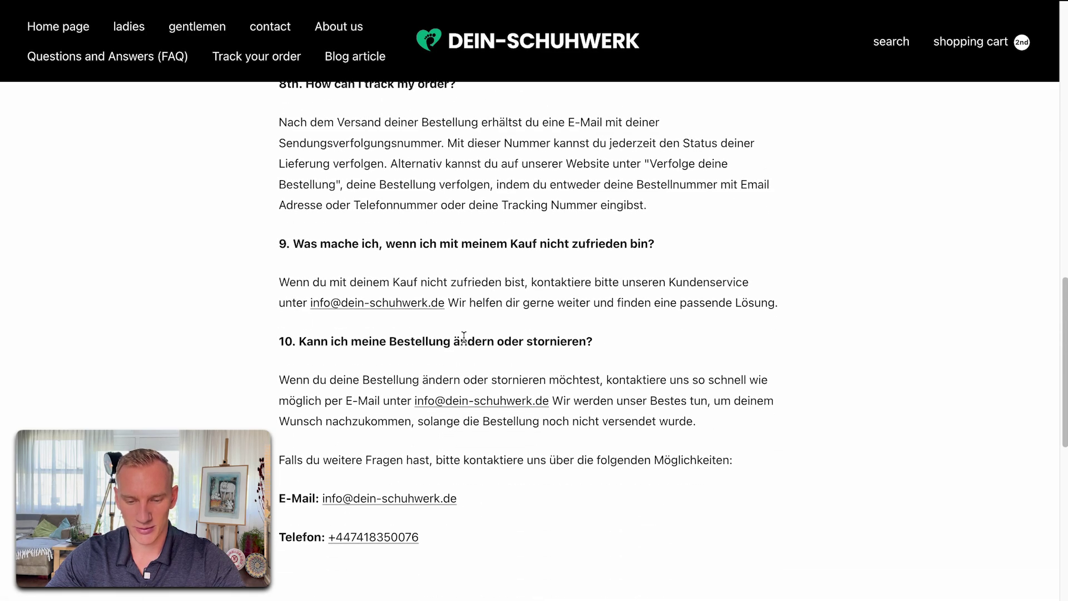
scroll(464, 336, down, 5)
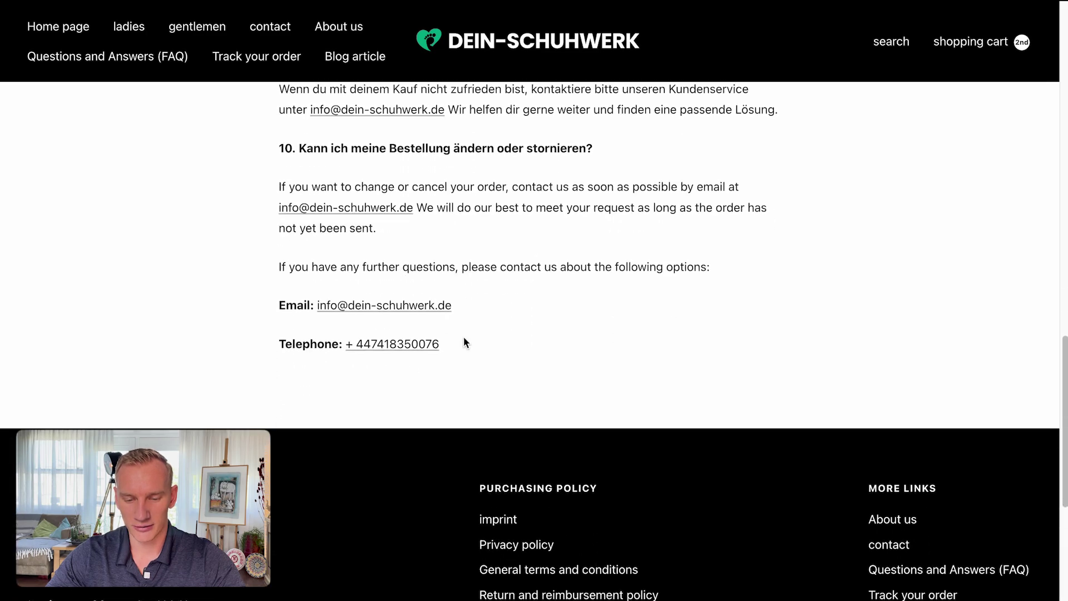
scroll(464, 337, up, 2)
scroll(465, 340, up, 10)
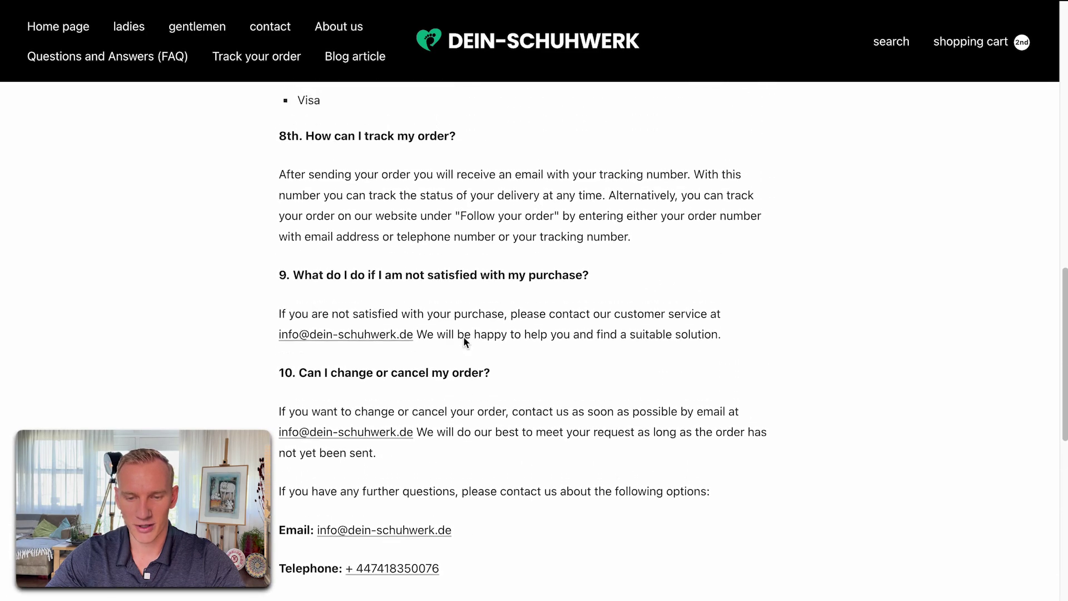
scroll(465, 341, up, 5)
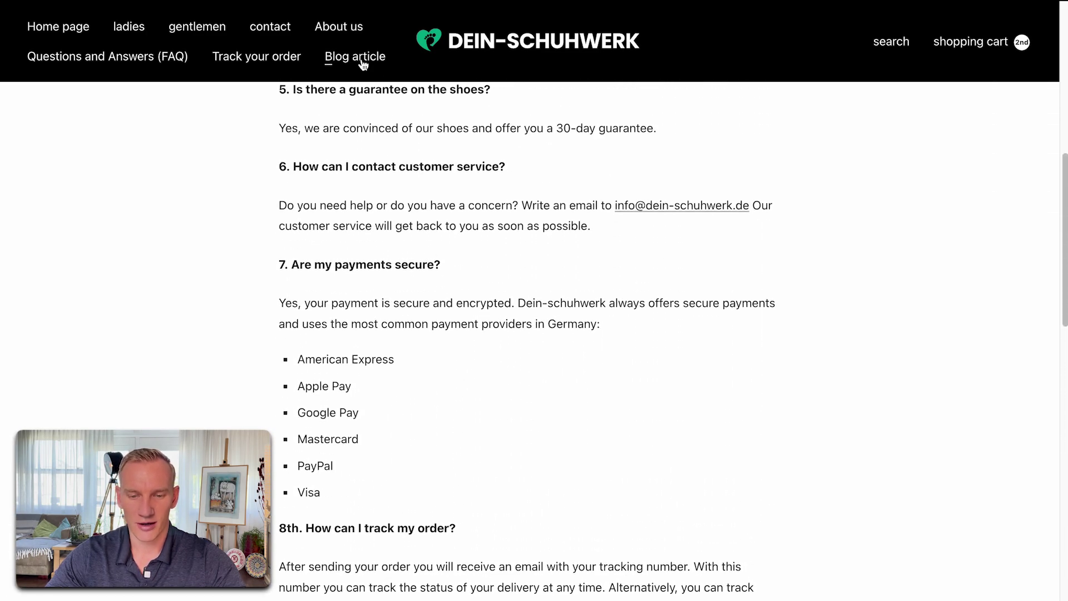
Open About us and scroll through the hiking-shoe shop intro, company contact details and footer
click(343, 27)
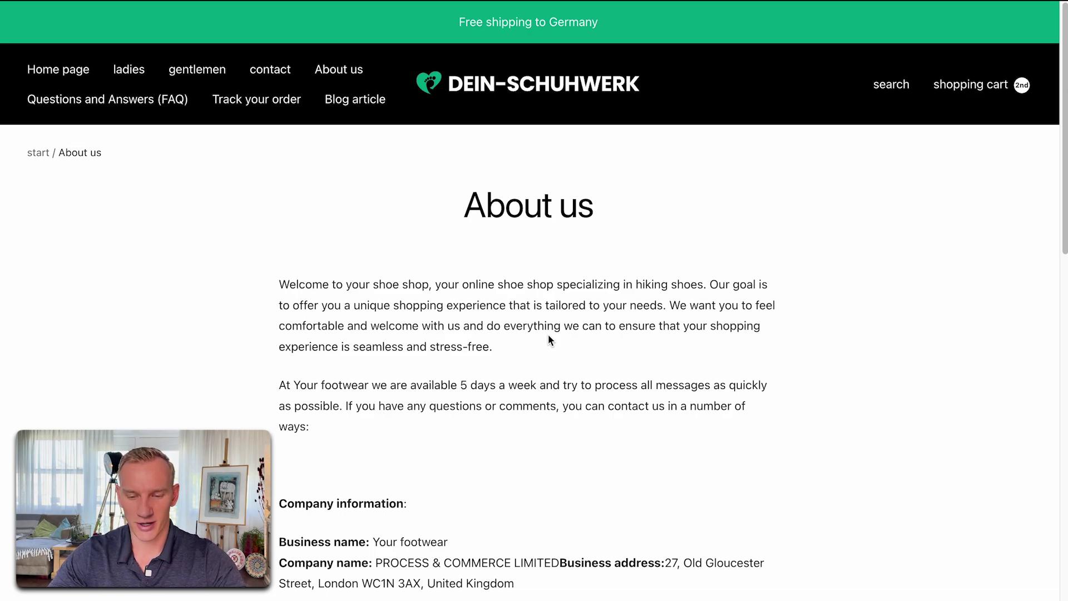
scroll(548, 336, down, 1)
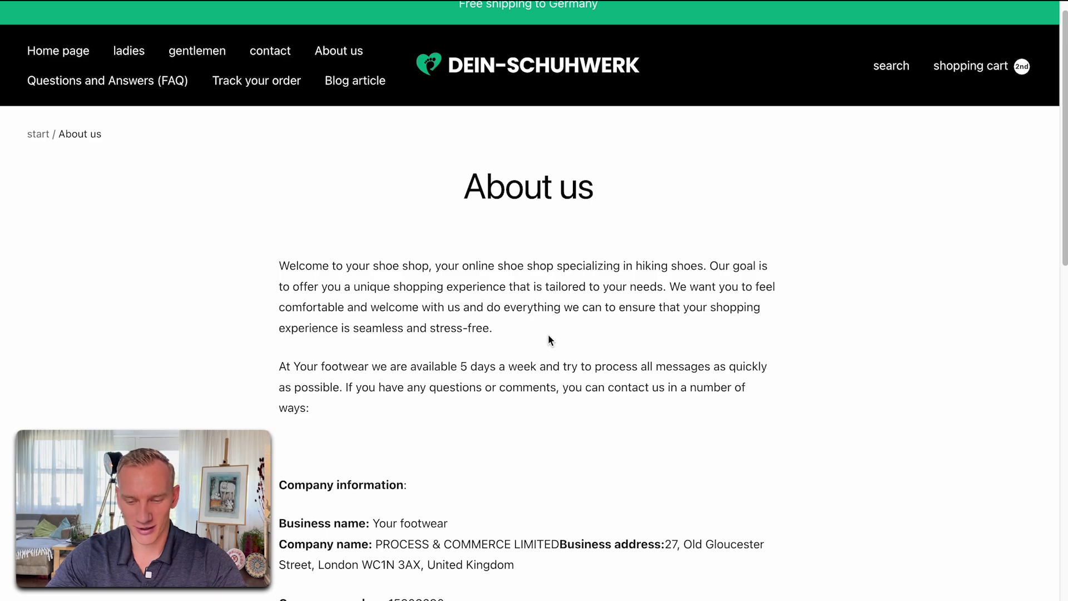
scroll(549, 335, down, 6)
scroll(548, 335, up, 1)
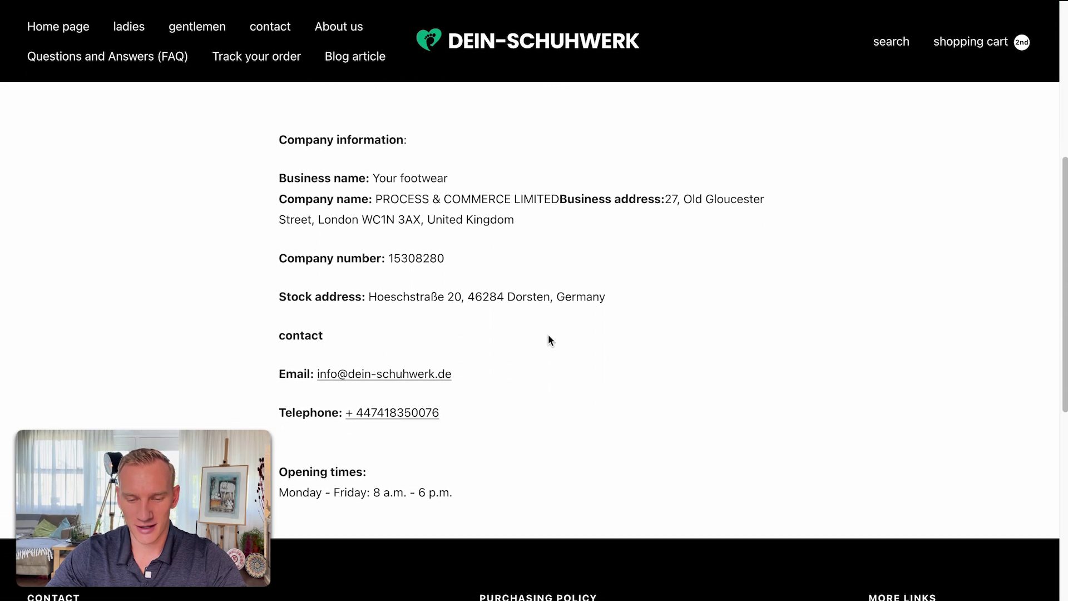
scroll(430, 370, down, 3)
scroll(429, 374, down, 1)
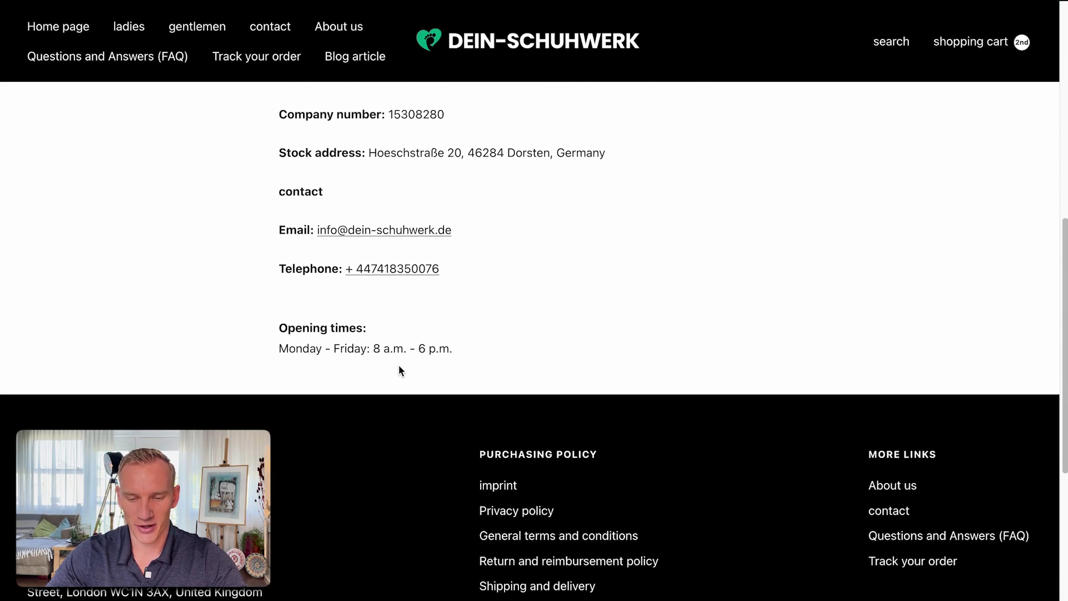
scroll(429, 363, down, 2)
scroll(430, 363, down, 4)
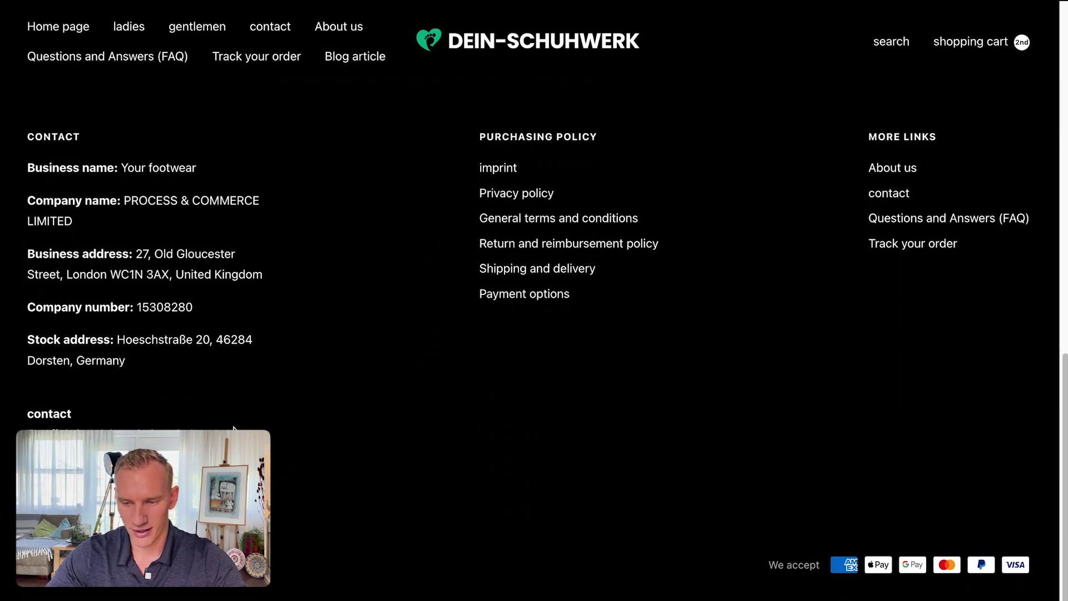
scroll(233, 428, up, 20)
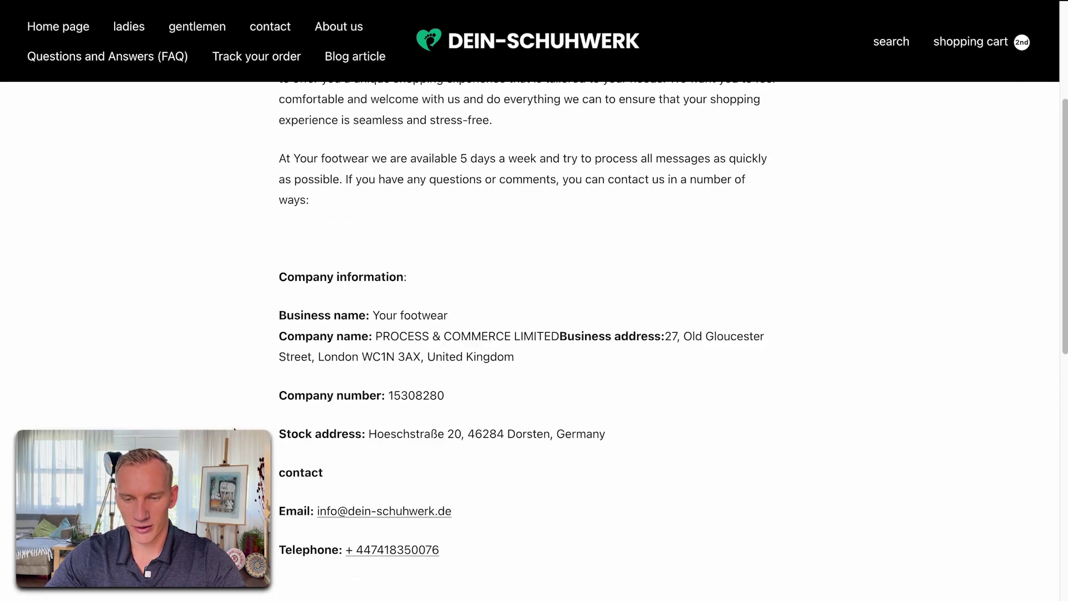
scroll(589, 401, down, 11)
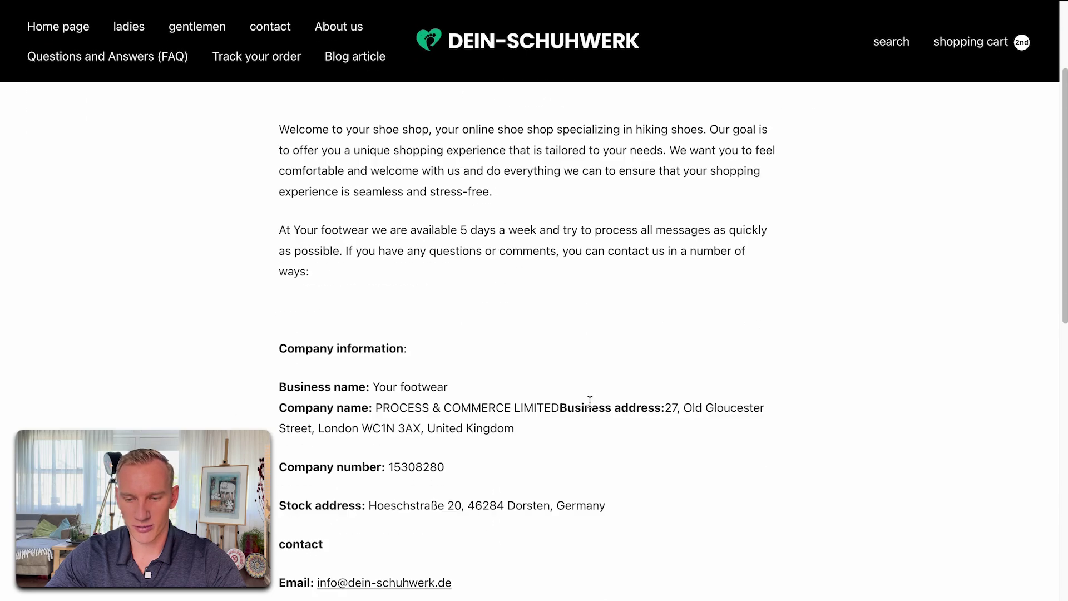
Open the footer Contact page and scroll down to the Contact us form and back
click(893, 413)
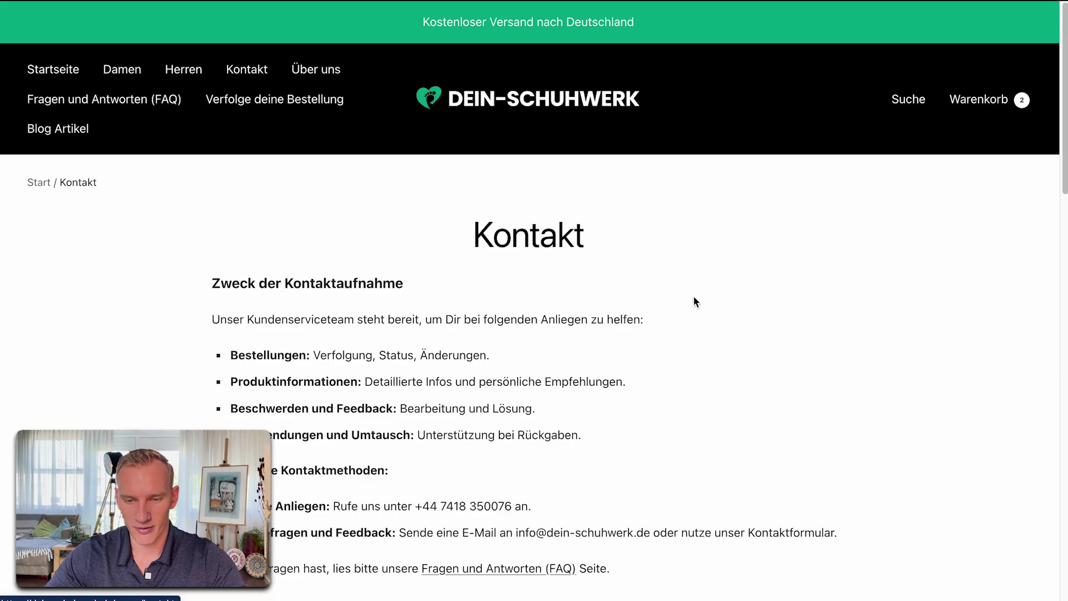
scroll(434, 217, down, 2)
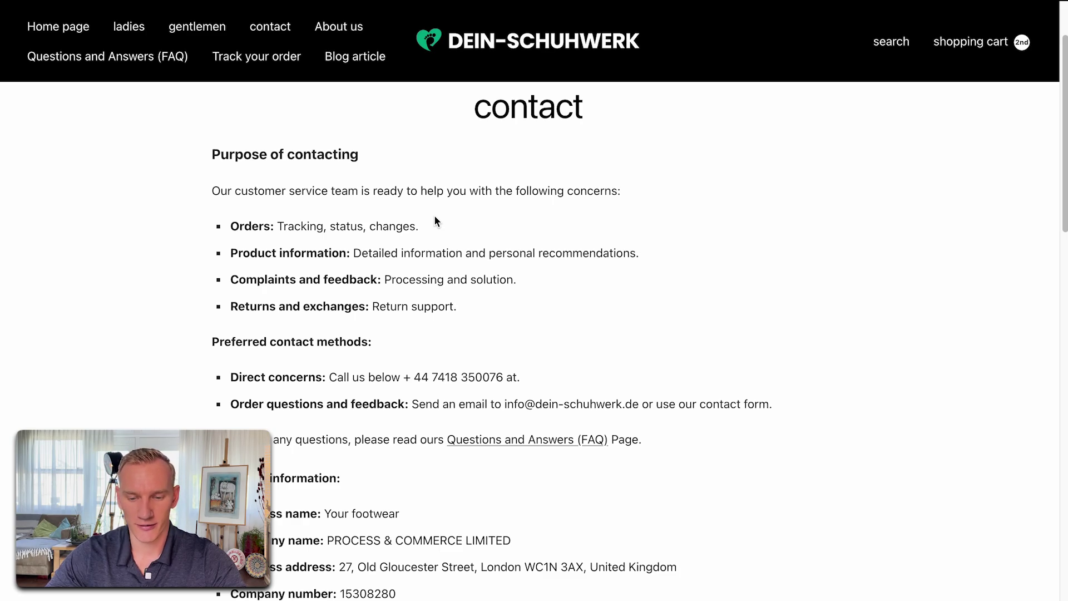
scroll(435, 221, down, 3)
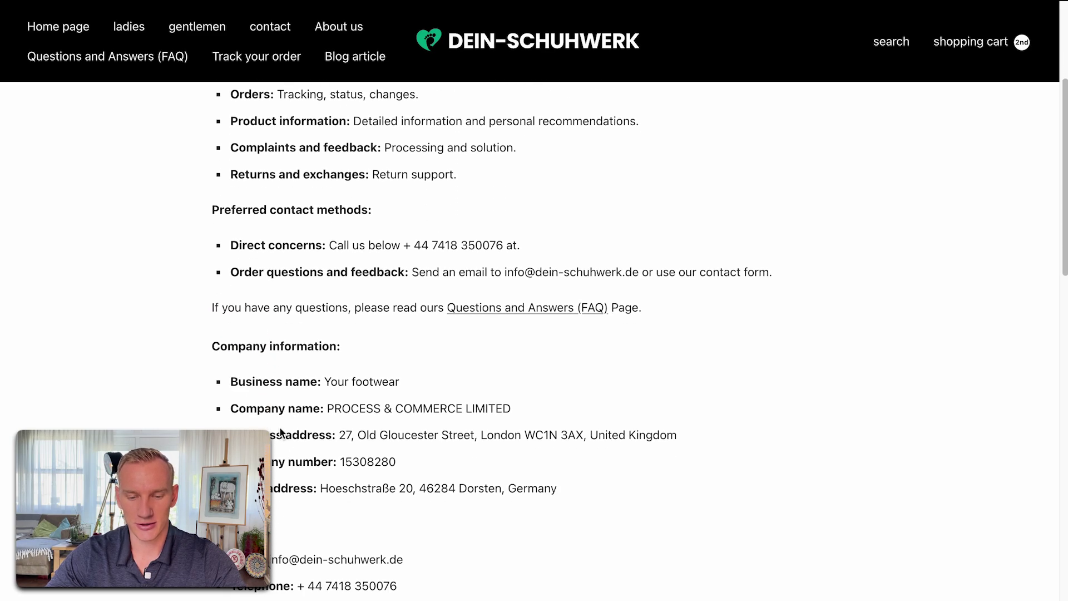
scroll(554, 430, down, 2)
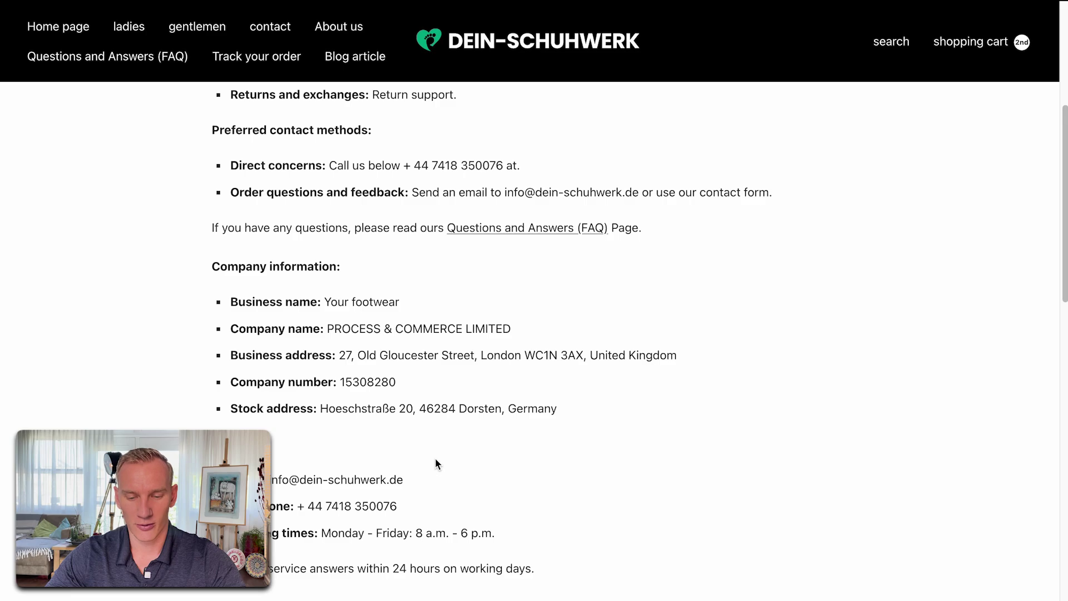
scroll(437, 463, down, 9)
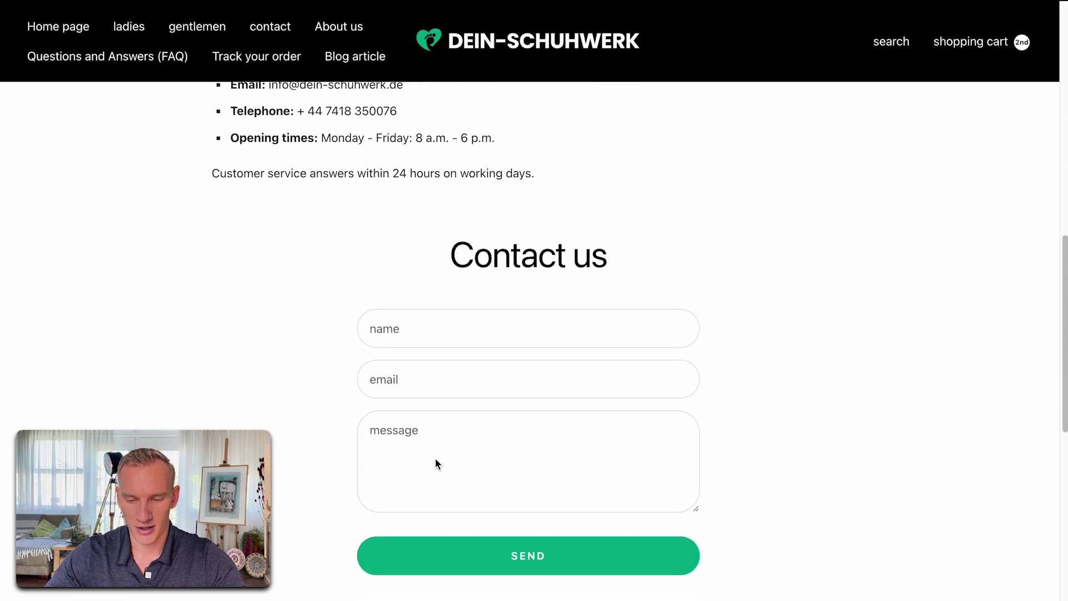
scroll(519, 375, up, 1)
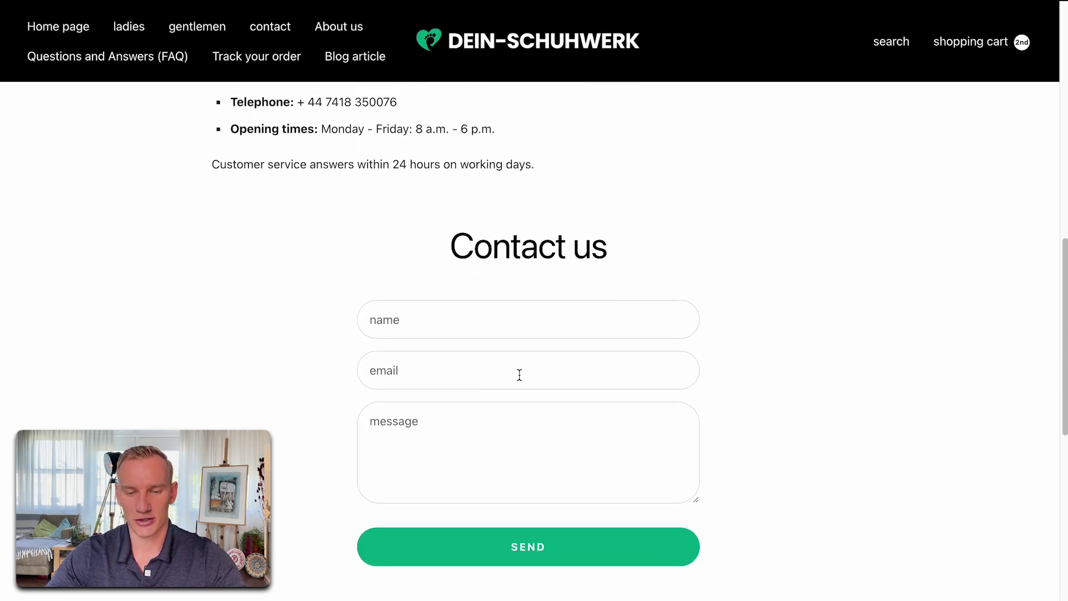
scroll(520, 375, up, 3)
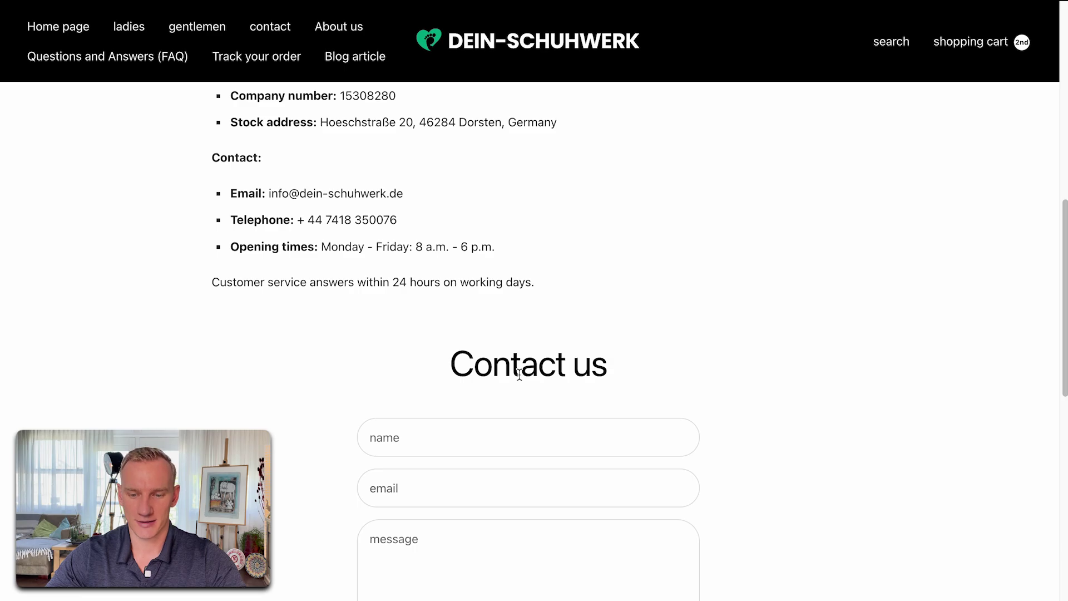
scroll(529, 432, down, 3)
scroll(529, 432, up, 6)
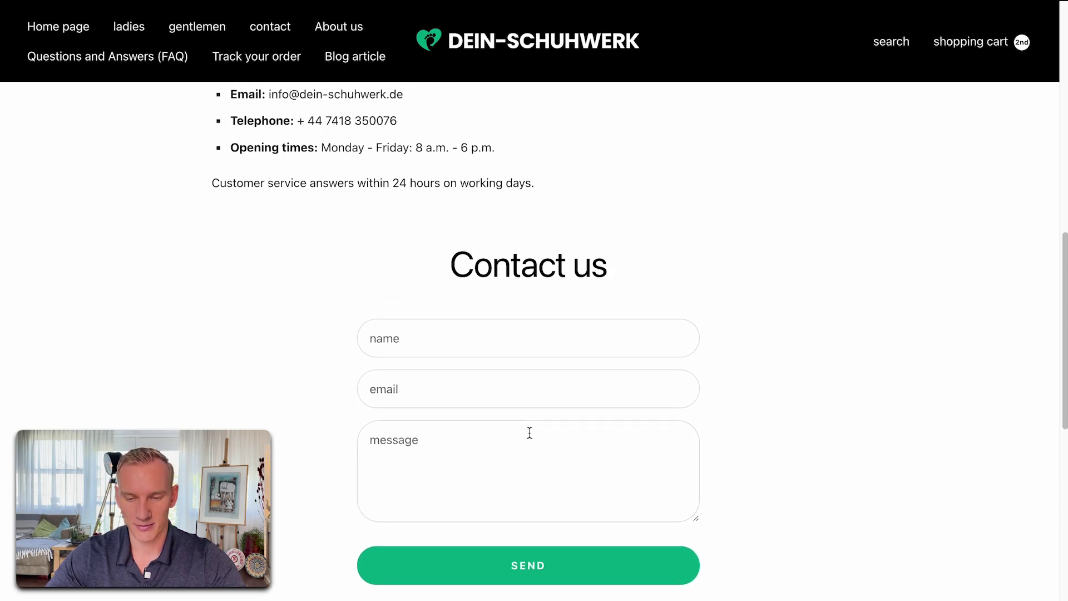
scroll(529, 432, up, 1)
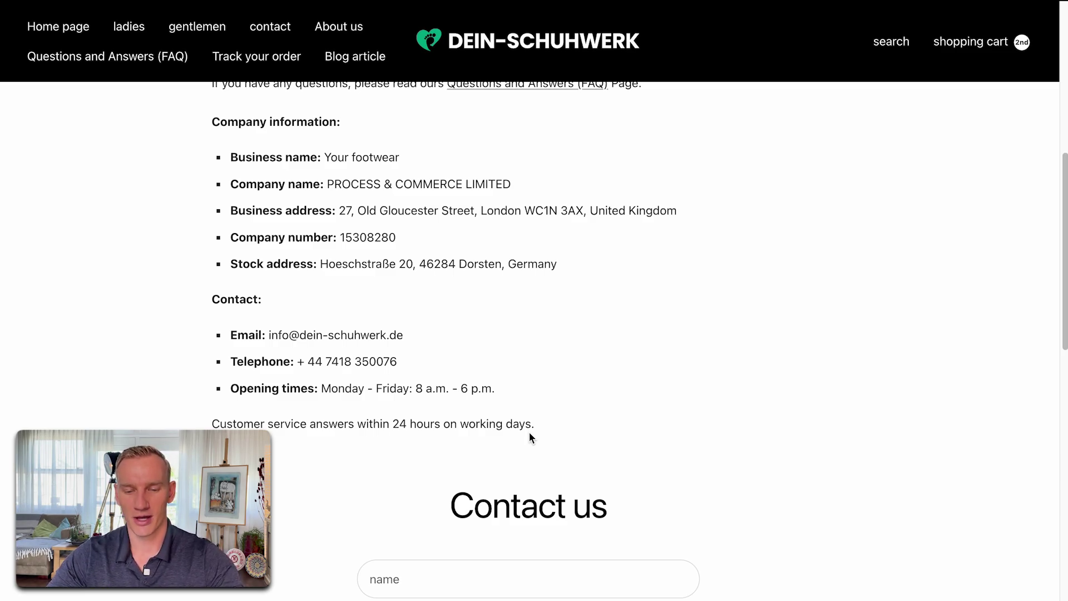
scroll(591, 437, down, 1)
scroll(592, 437, up, 6)
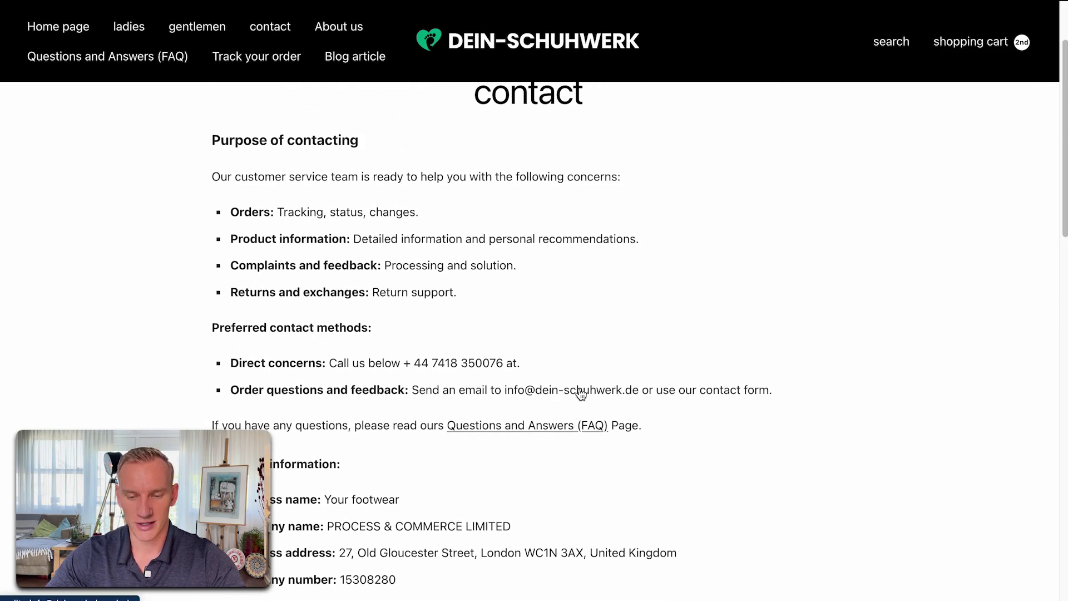
scroll(460, 316, up, 1)
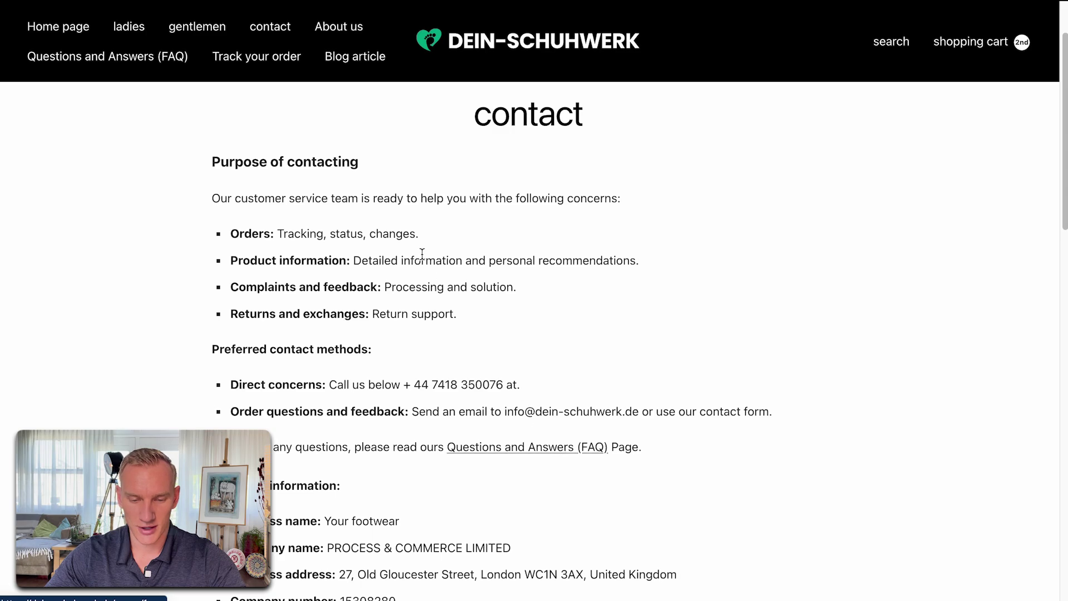
Highlight the returns and exchanges line to inspect it, then clear the selection
drag(457, 313, 402, 313)
click(472, 305)
scroll(473, 311, up, 1)
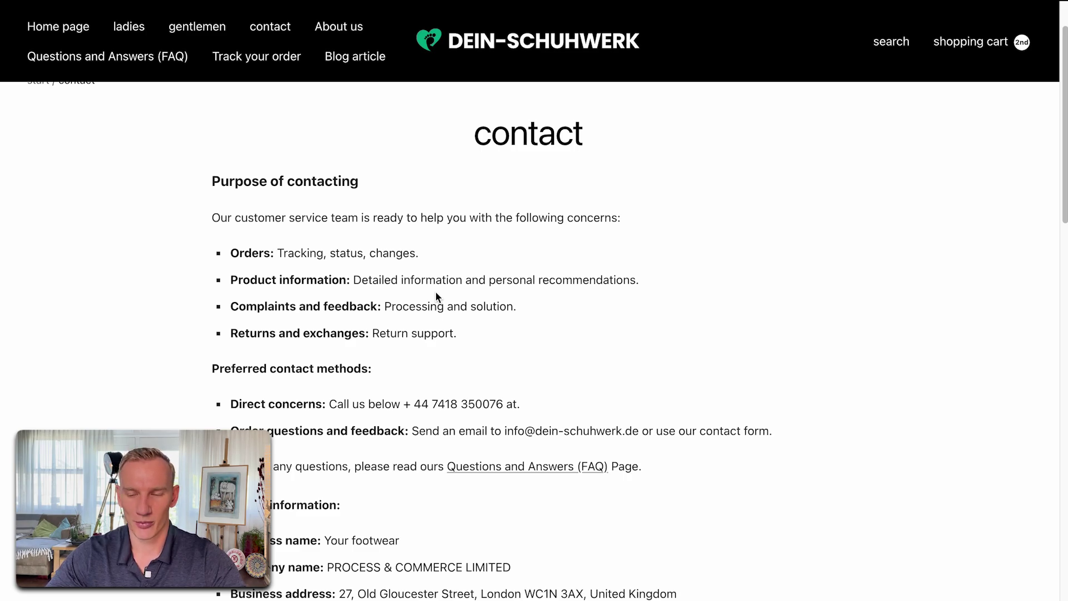
key(ctrl+Tab)
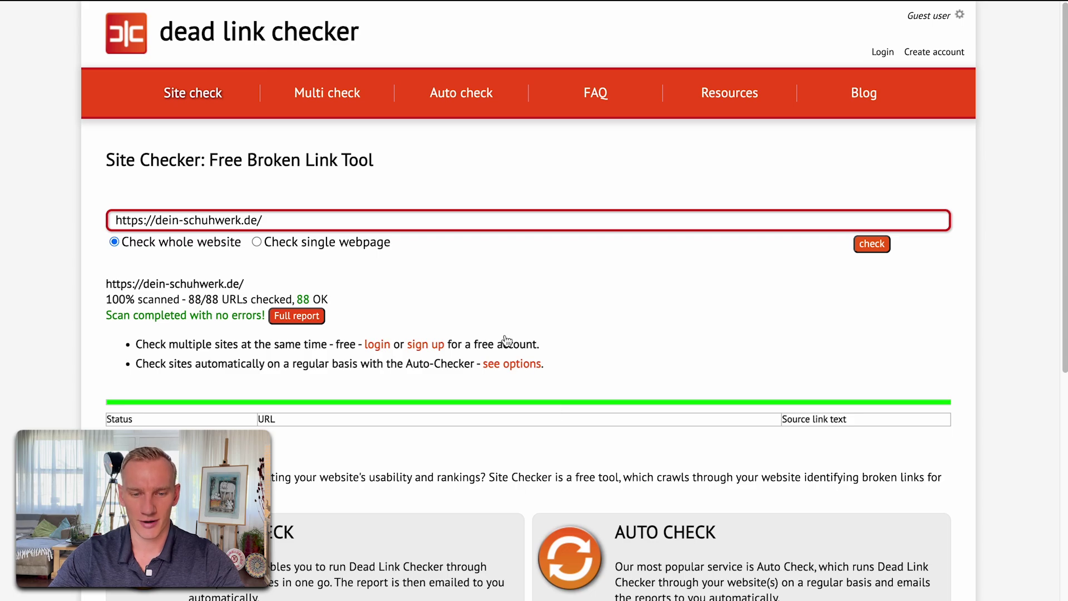
click(427, 1)
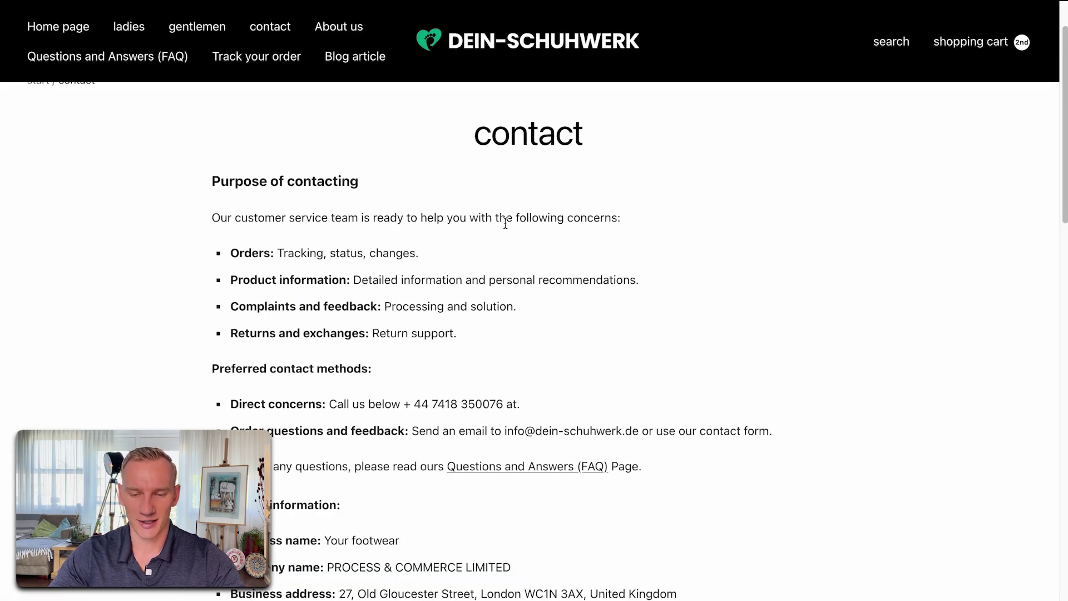